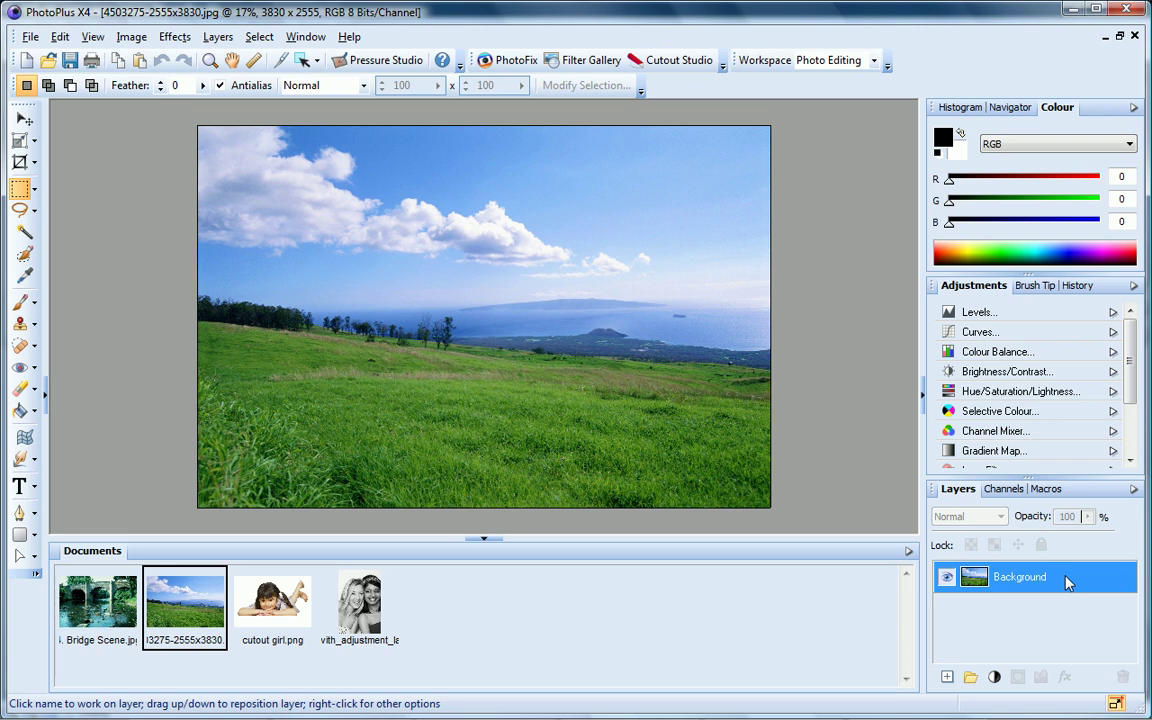
- Copy the cutout girl image
left_click(305, 585)
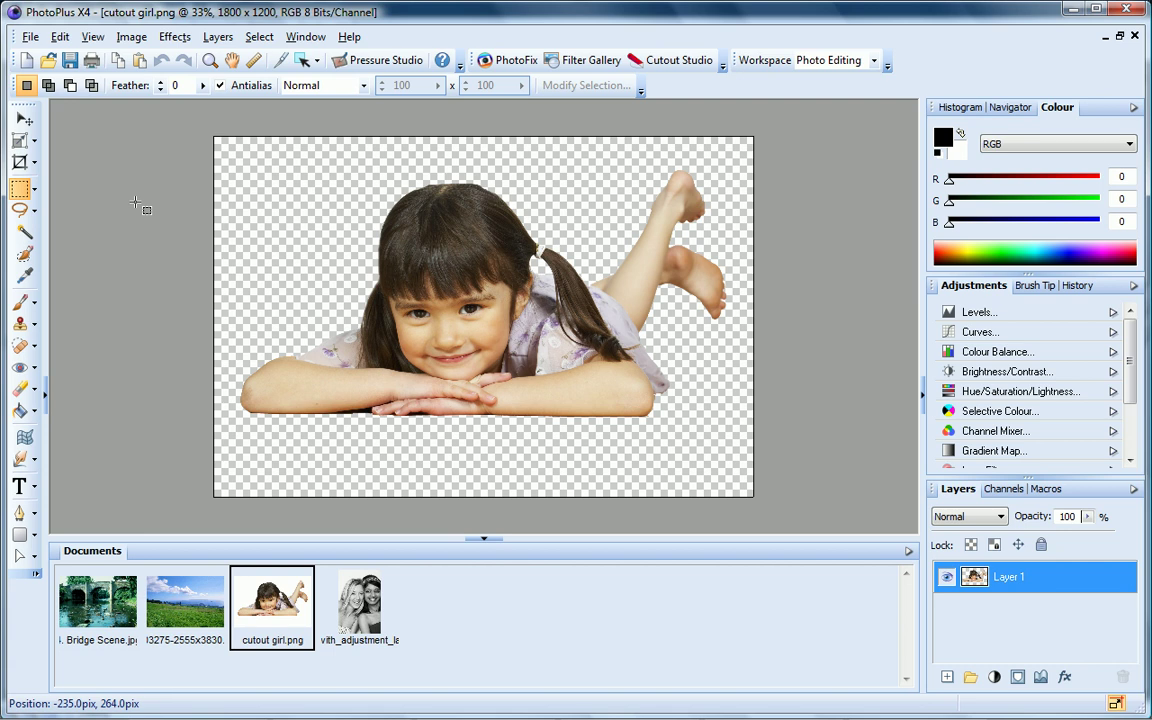
left_click(60, 37)
left_click(89, 119)
- Paste the girl into the landscape as a new layer and drag her down onto the grass
left_click(198, 608)
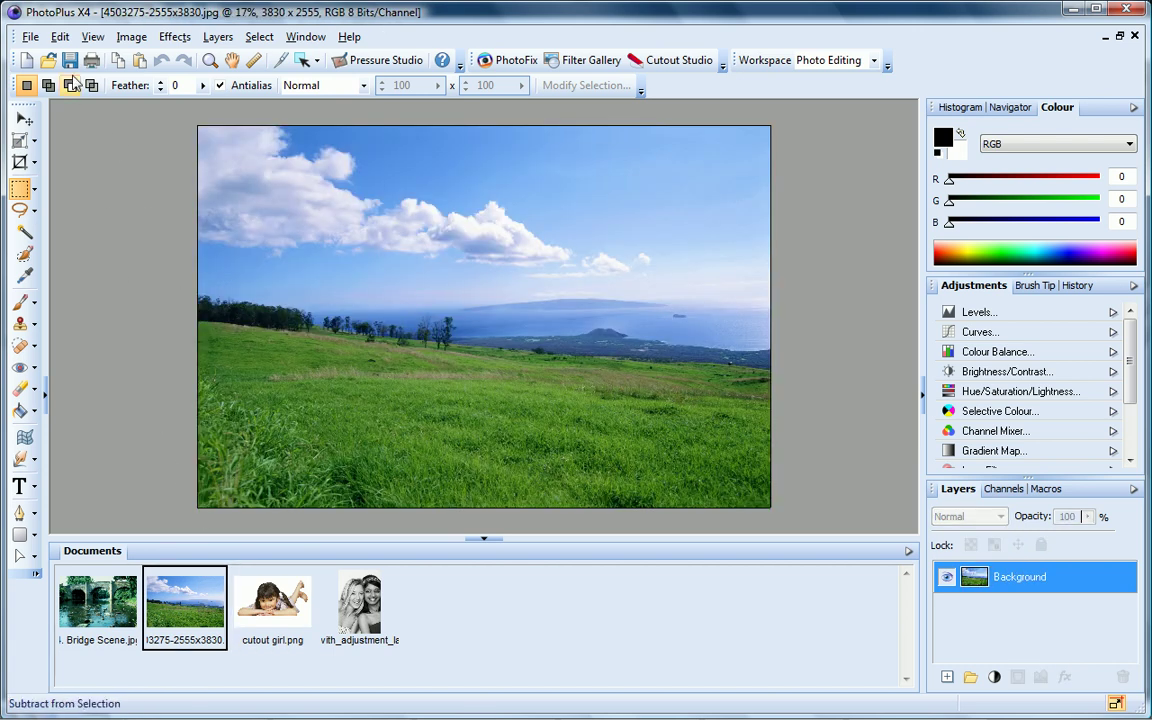
left_click(60, 37)
mouse_move(108, 162)
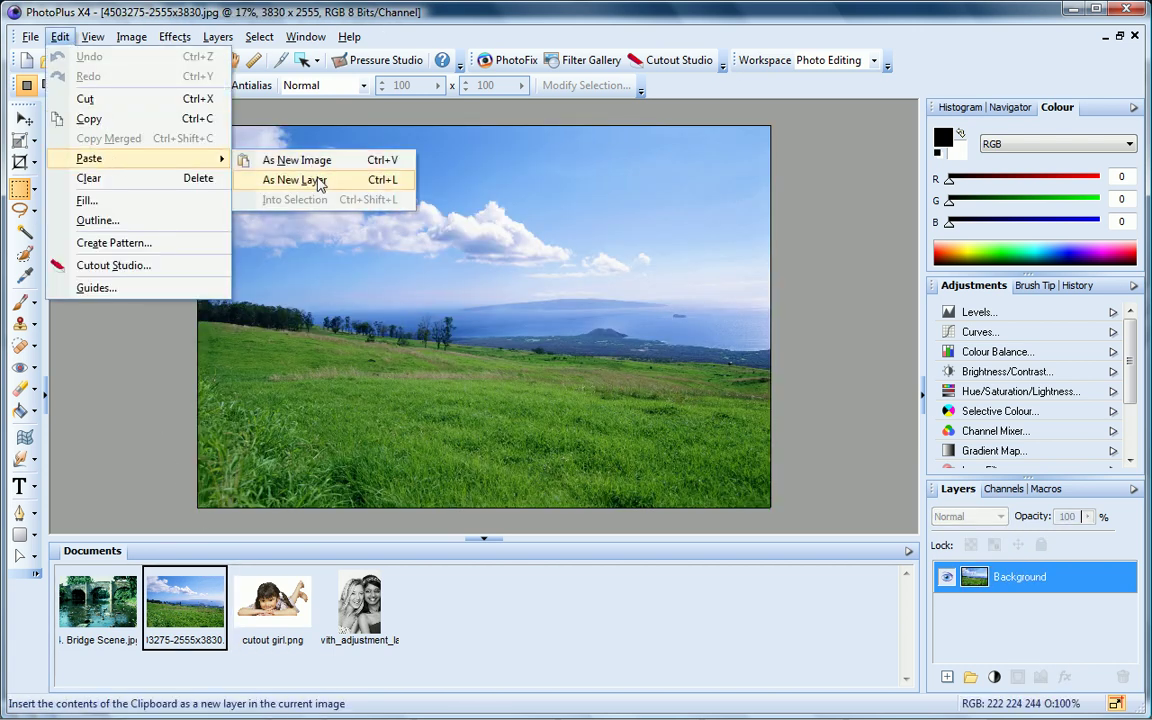
left_click(302, 180)
left_click(24, 119)
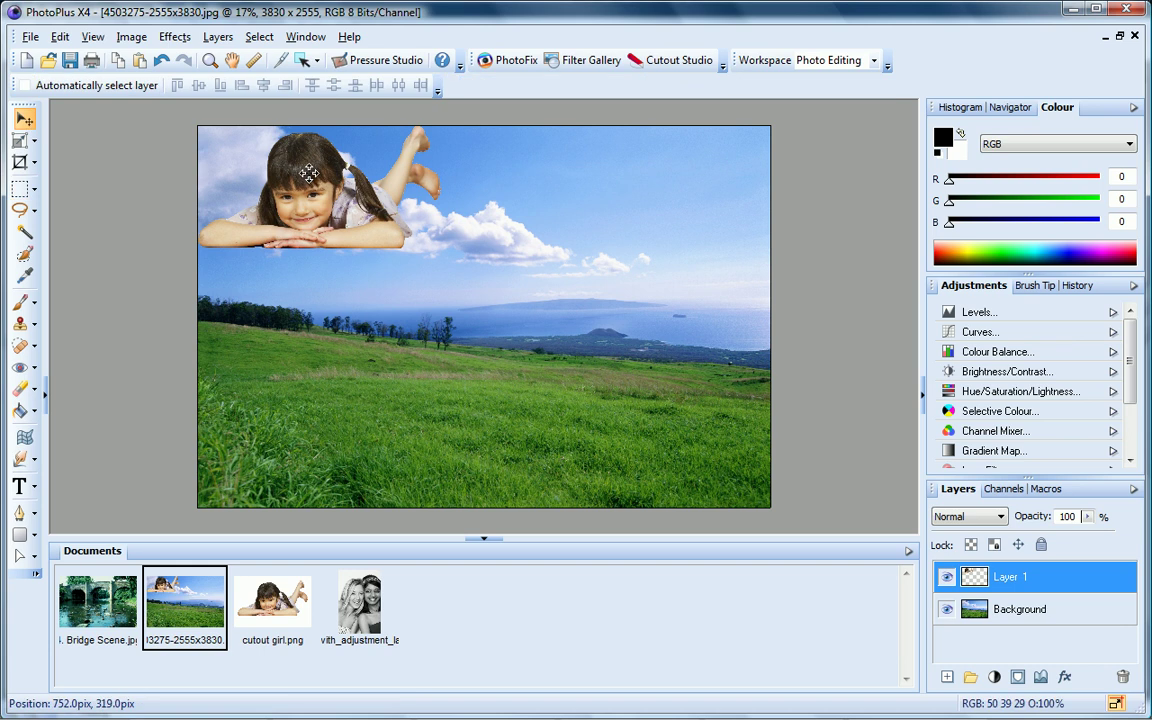
left_click_drag(308, 180, 306, 435)
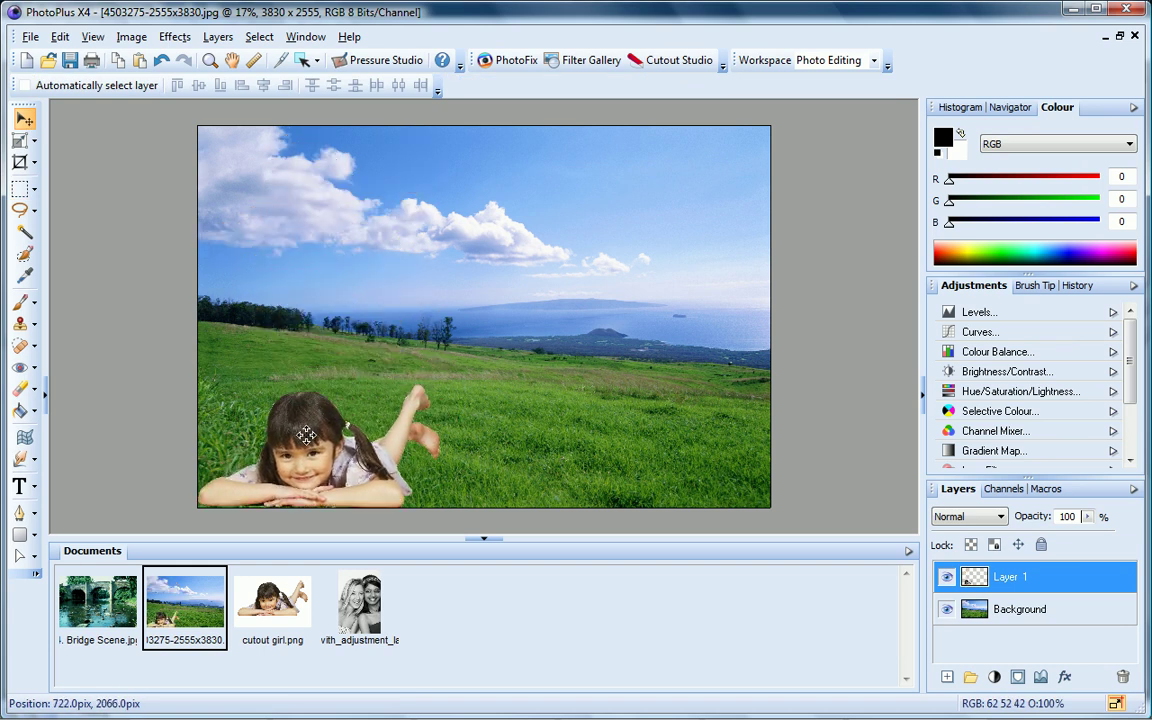
- Try lowering Layer 1's opacity, restore it to 100, then add an empty Layer 2 above it
left_click(1090, 619)
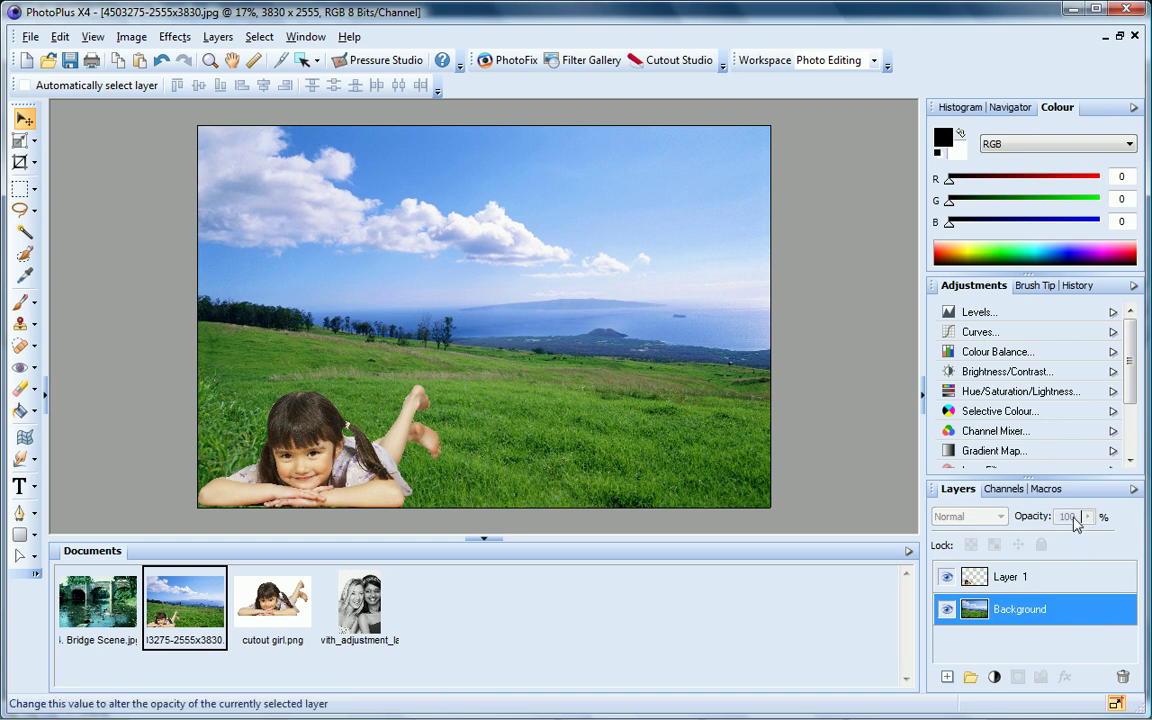
left_click(1067, 578)
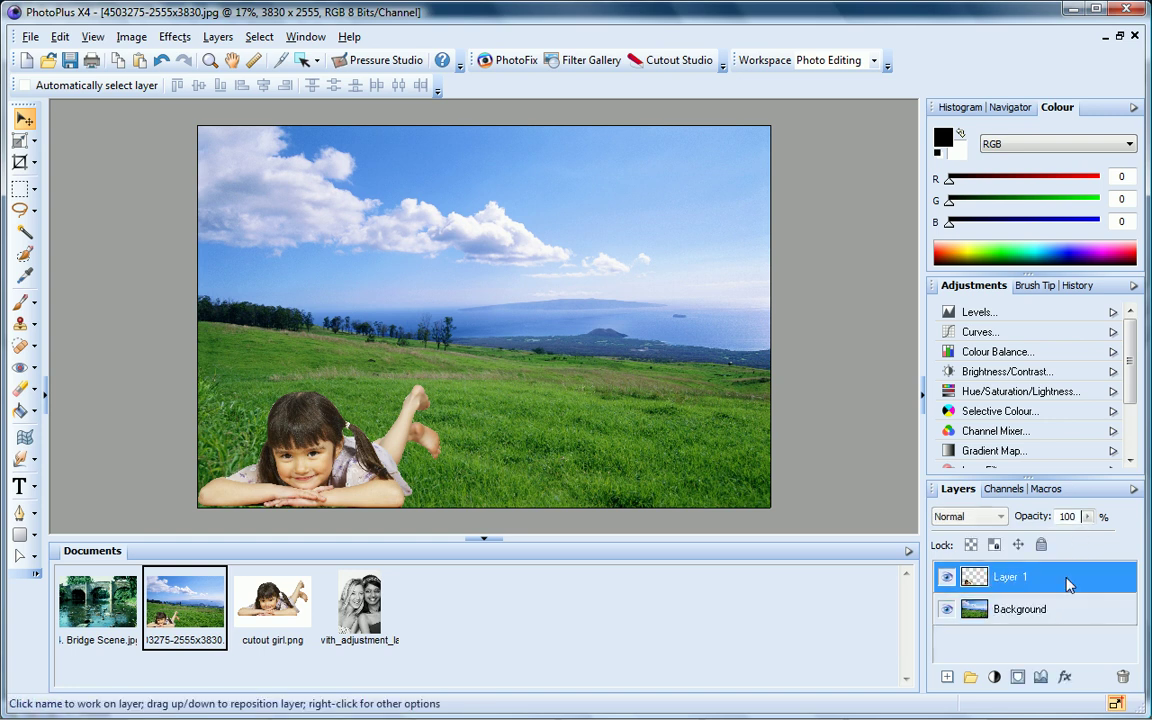
left_click(1088, 516)
left_click_drag(1087, 539, 1133, 540)
left_click(1088, 516)
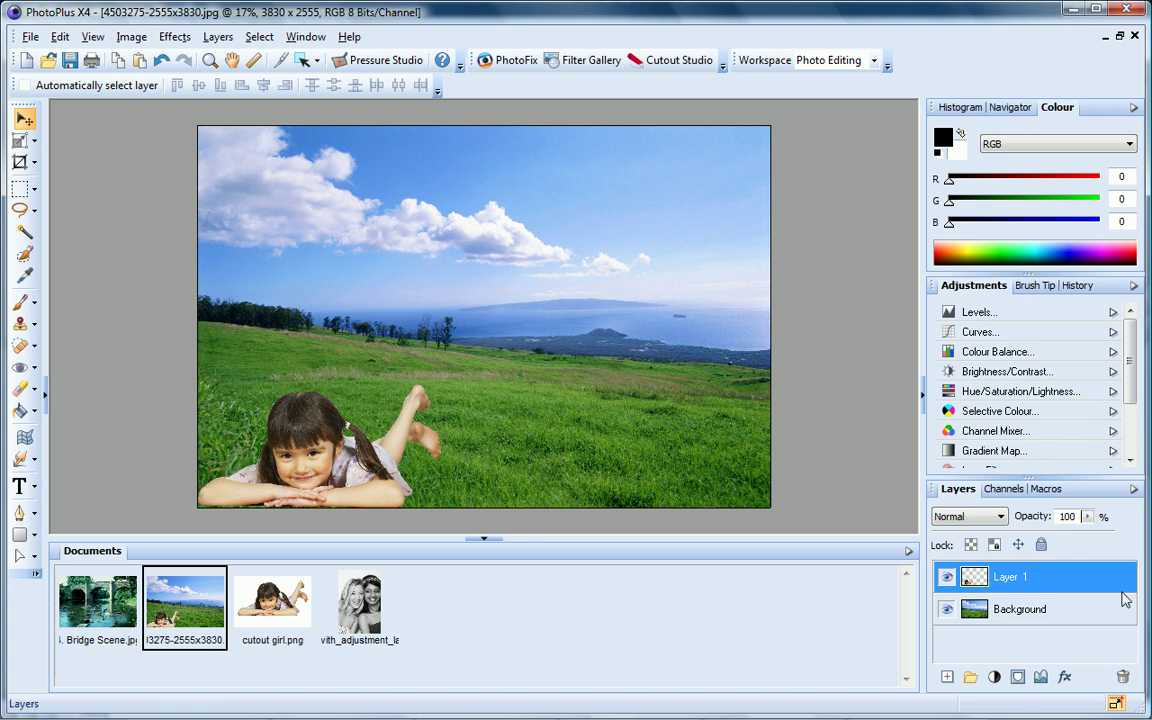
left_click(948, 679)
left_click(683, 260)
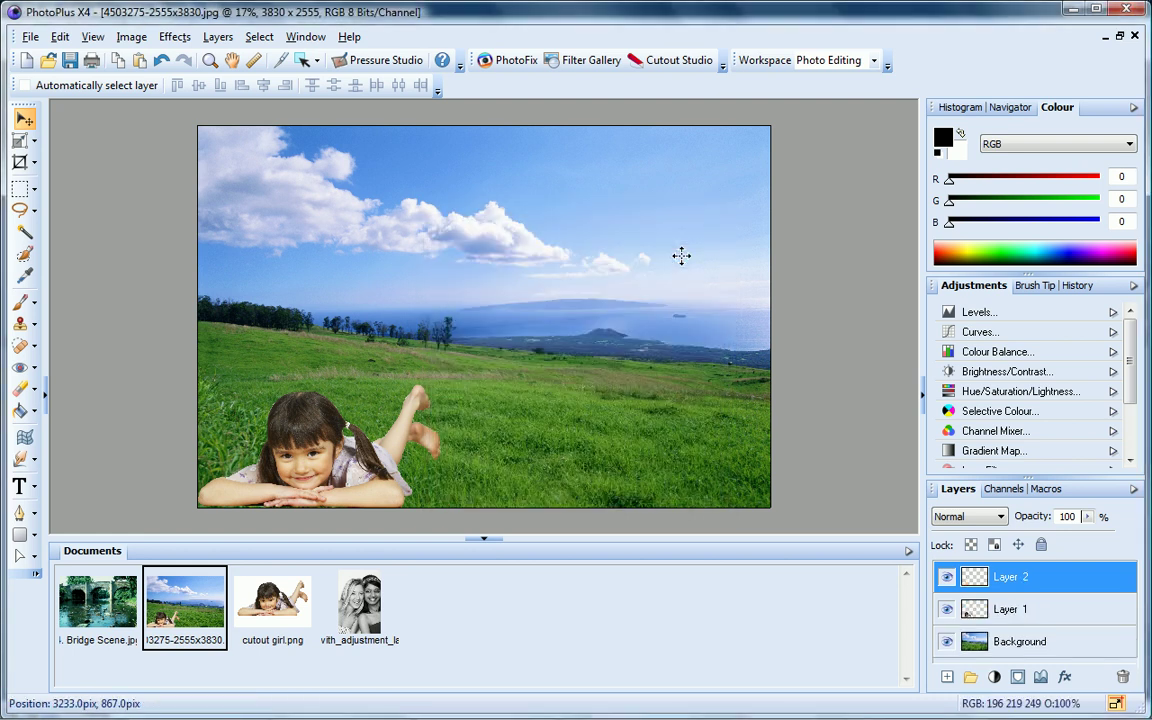
- Fill Layer 2 with a pale pink colour
left_click(22, 411)
left_click(953, 232)
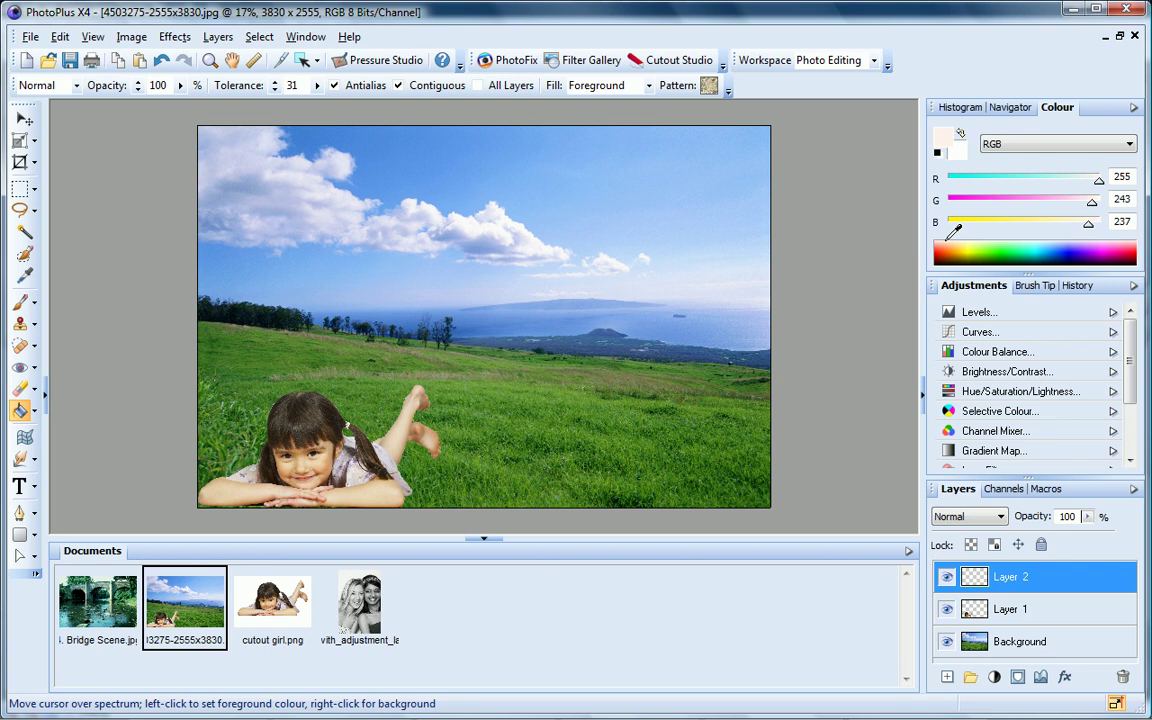
left_click(666, 254)
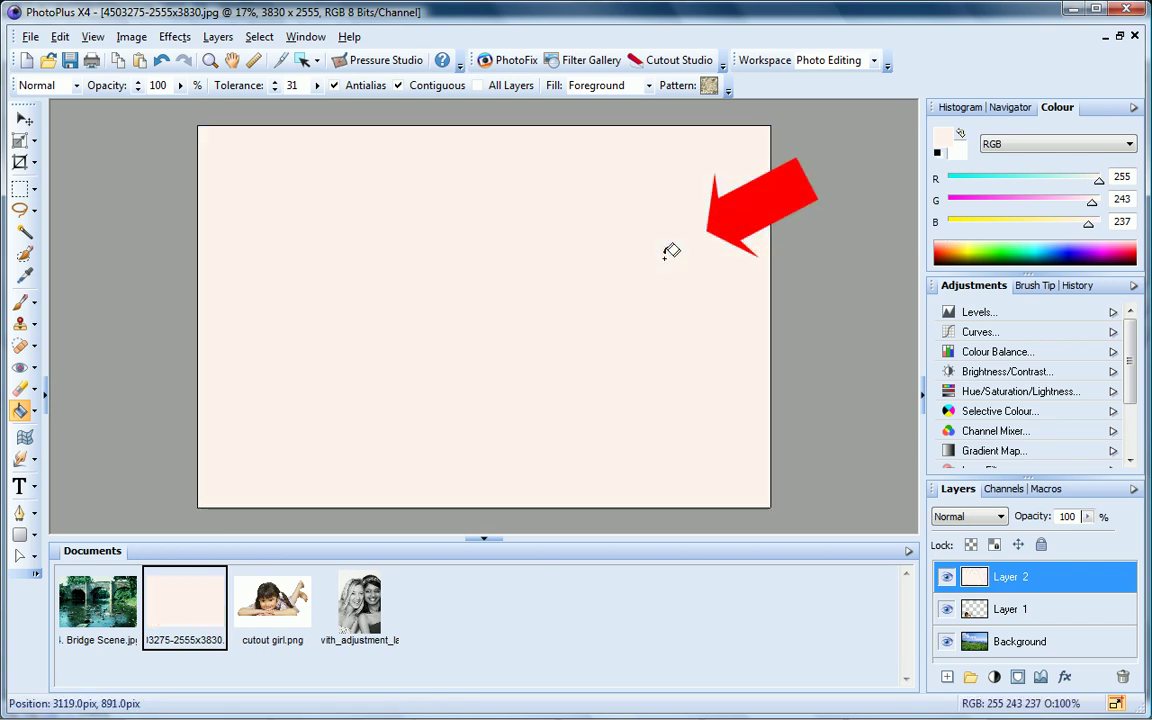
- Set Layer 2 to Colour blend mode, move it below Layer 1, and lower its opacity to 75
left_click(1000, 516)
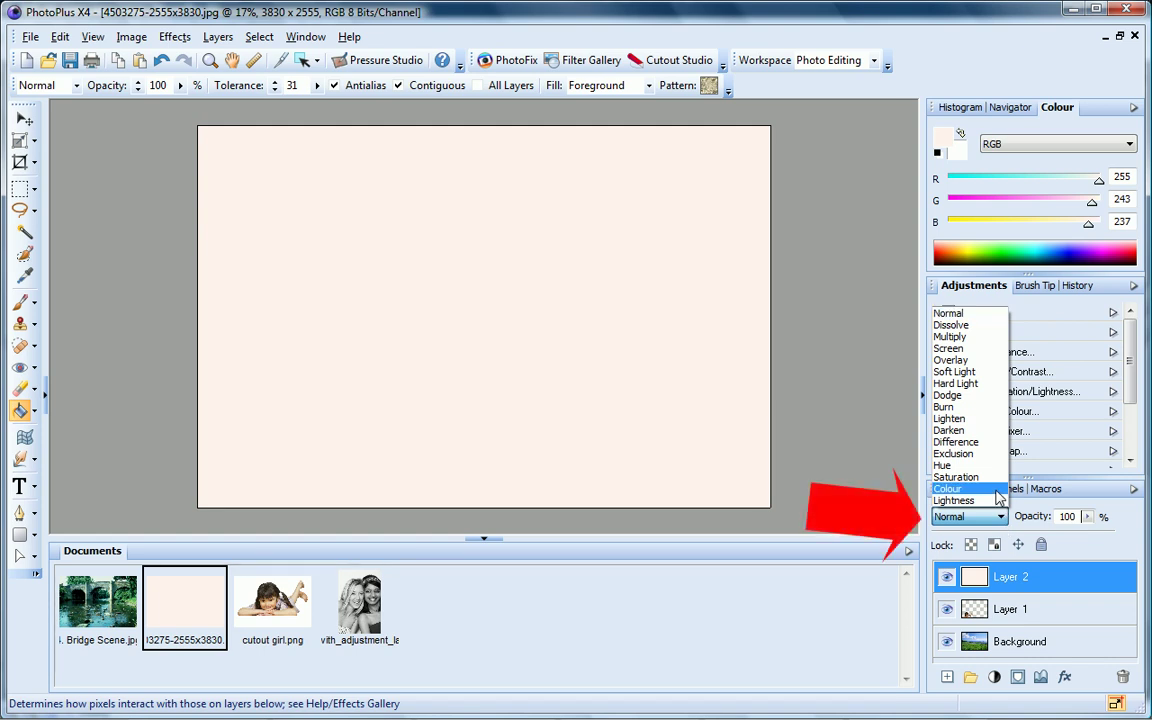
left_click(996, 489)
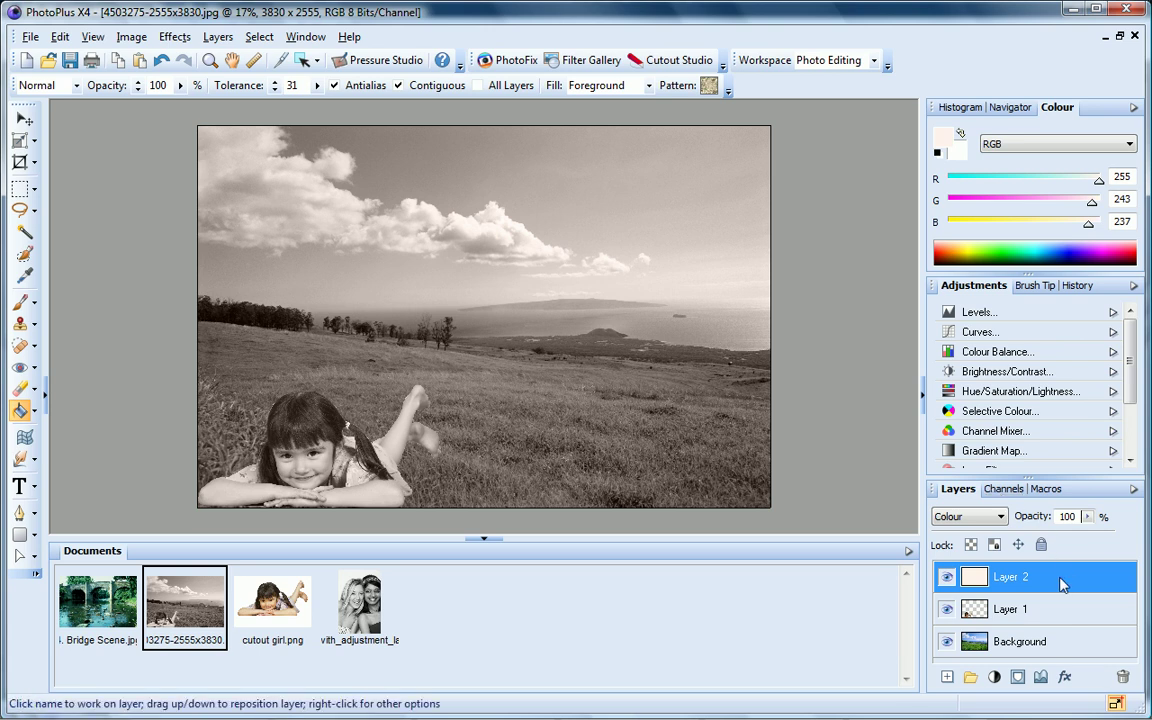
left_click_drag(1062, 580, 1068, 628)
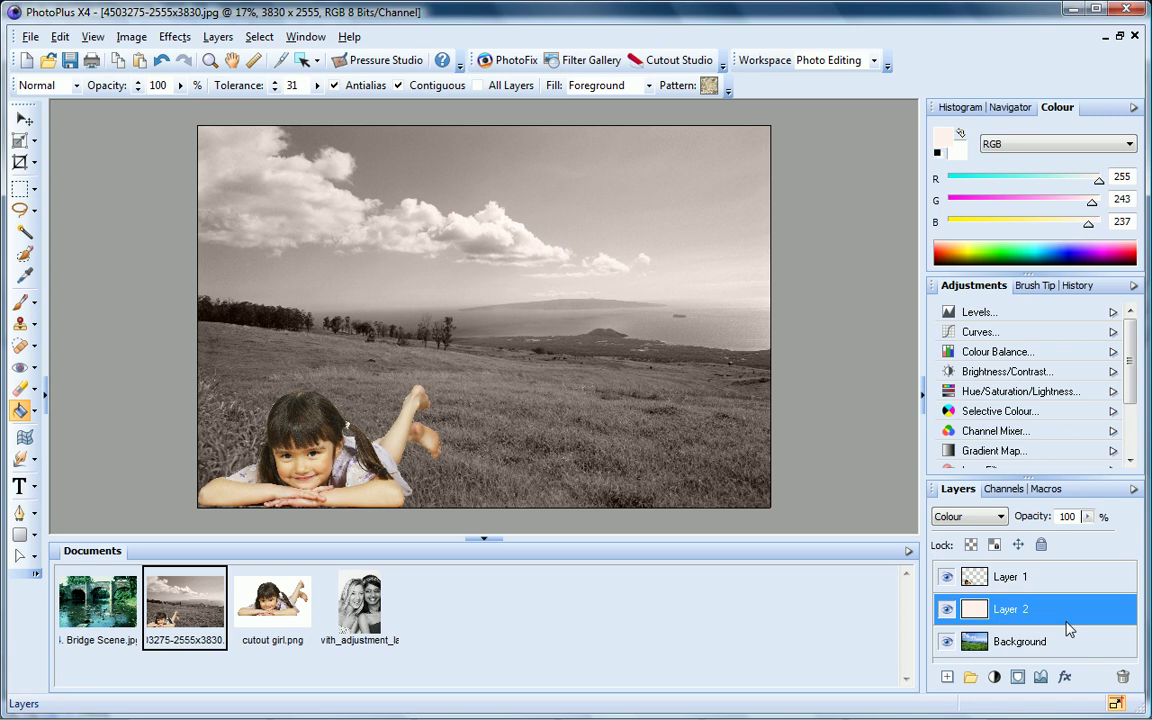
left_click(1087, 516)
left_click_drag(1087, 538, 1066, 541)
- Add a Curves adjustment above Background with an S-curve brightening highlights and darkening shadows
left_click(1090, 648)
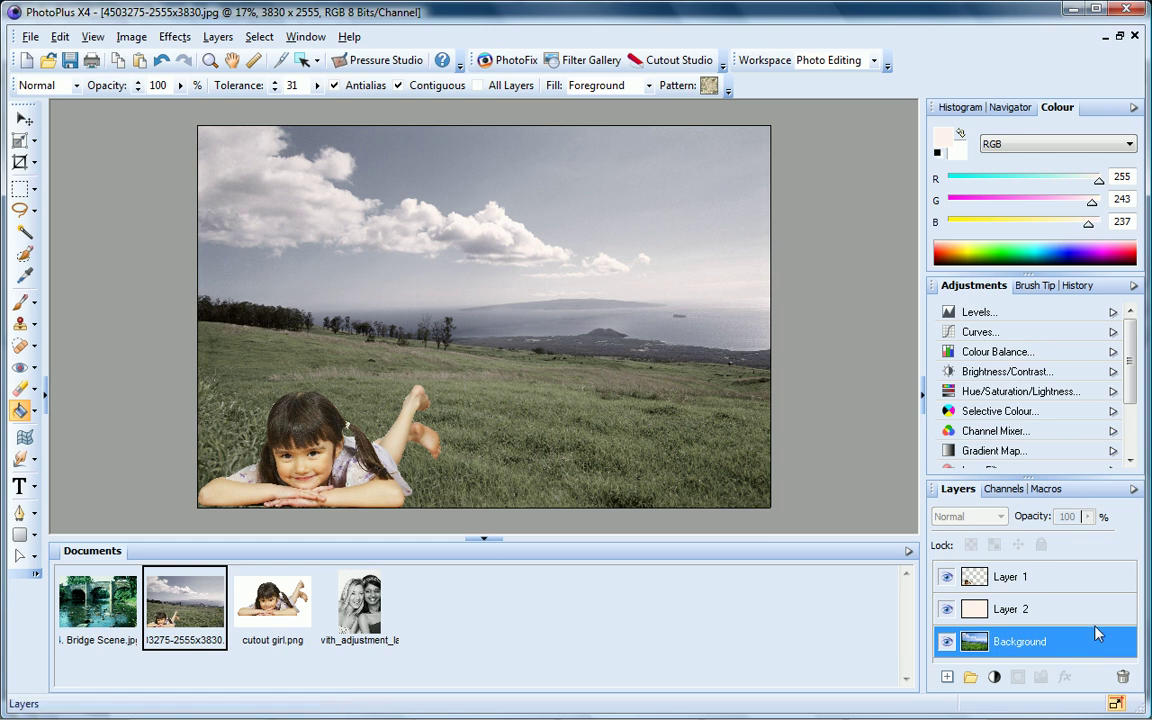
left_click(1085, 332)
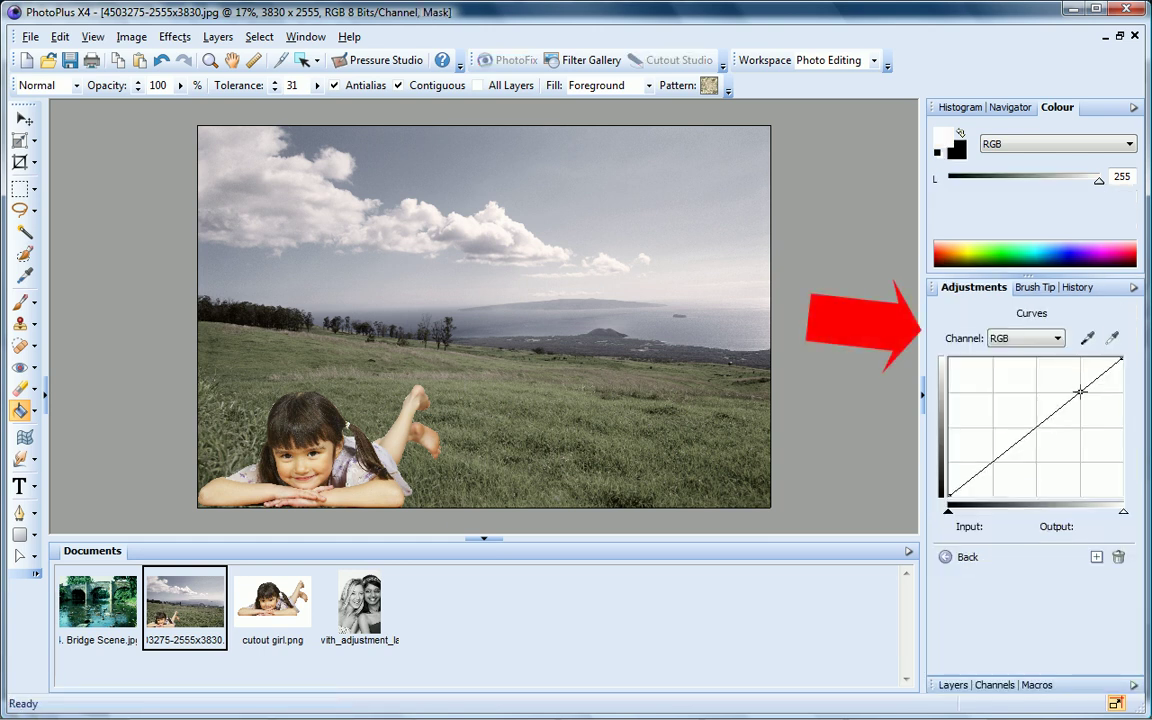
left_click_drag(1079, 390, 1077, 380)
left_click_drag(997, 449, 1000, 465)
left_click(962, 557)
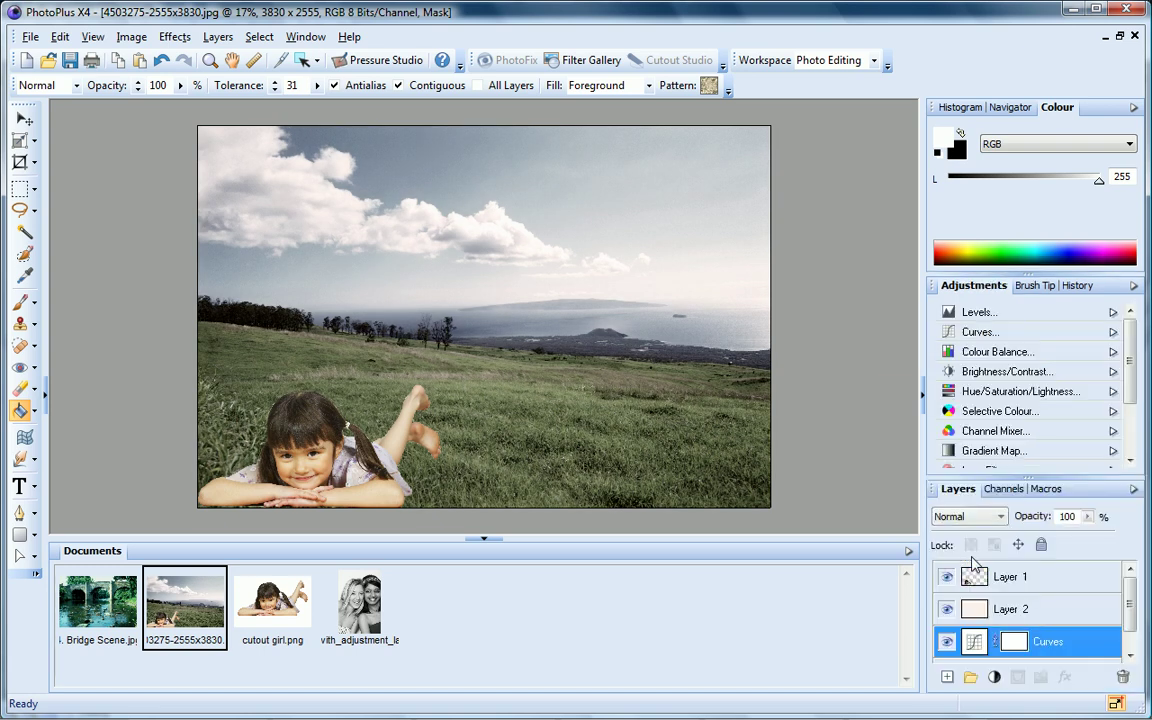
- Review the Curves settings and toggle the Curves layer off and on to compare
double_click(1068, 648)
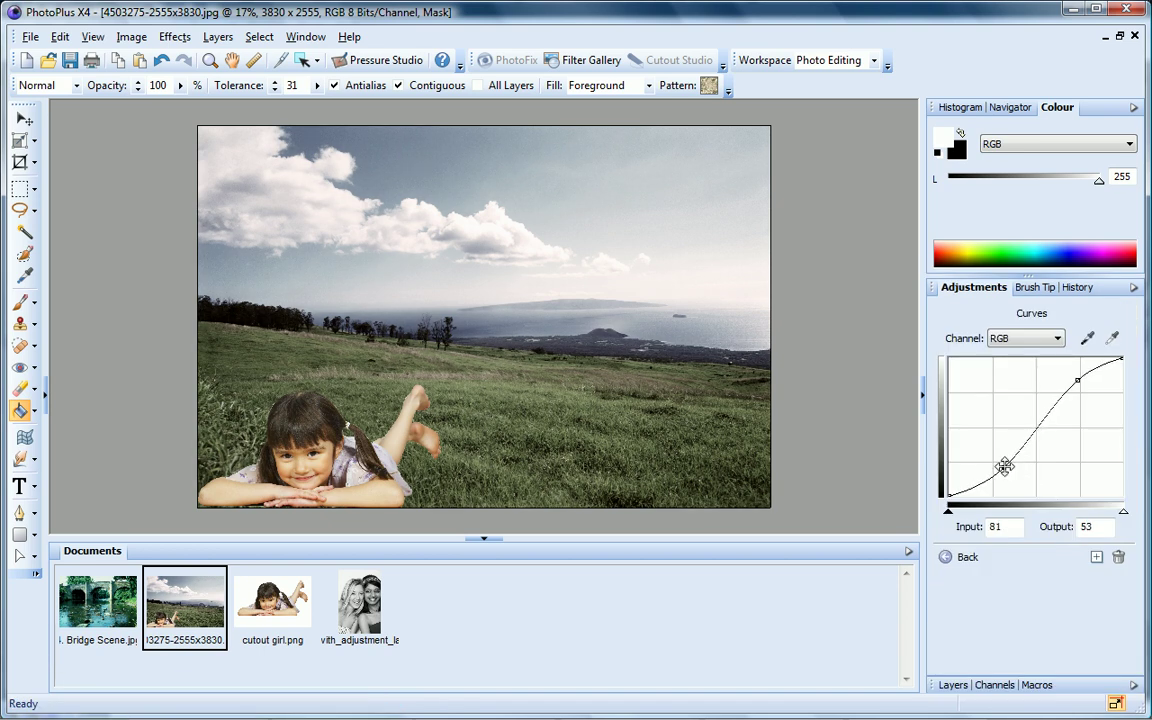
left_click(966, 557)
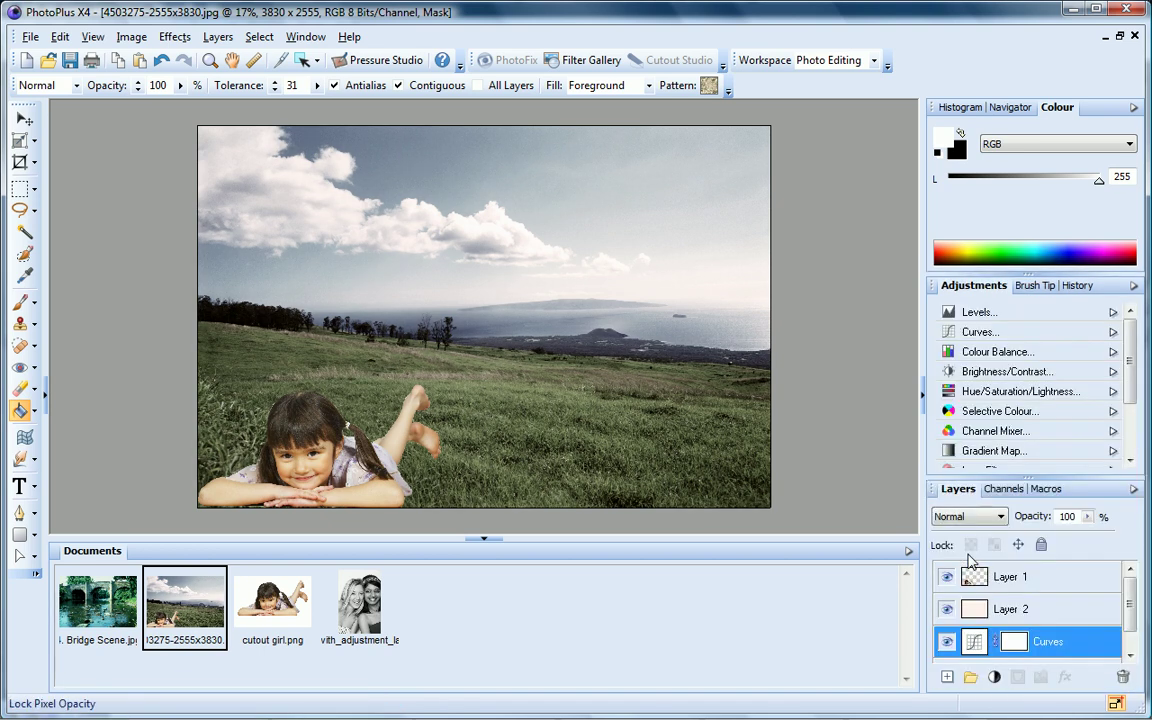
left_click(946, 643)
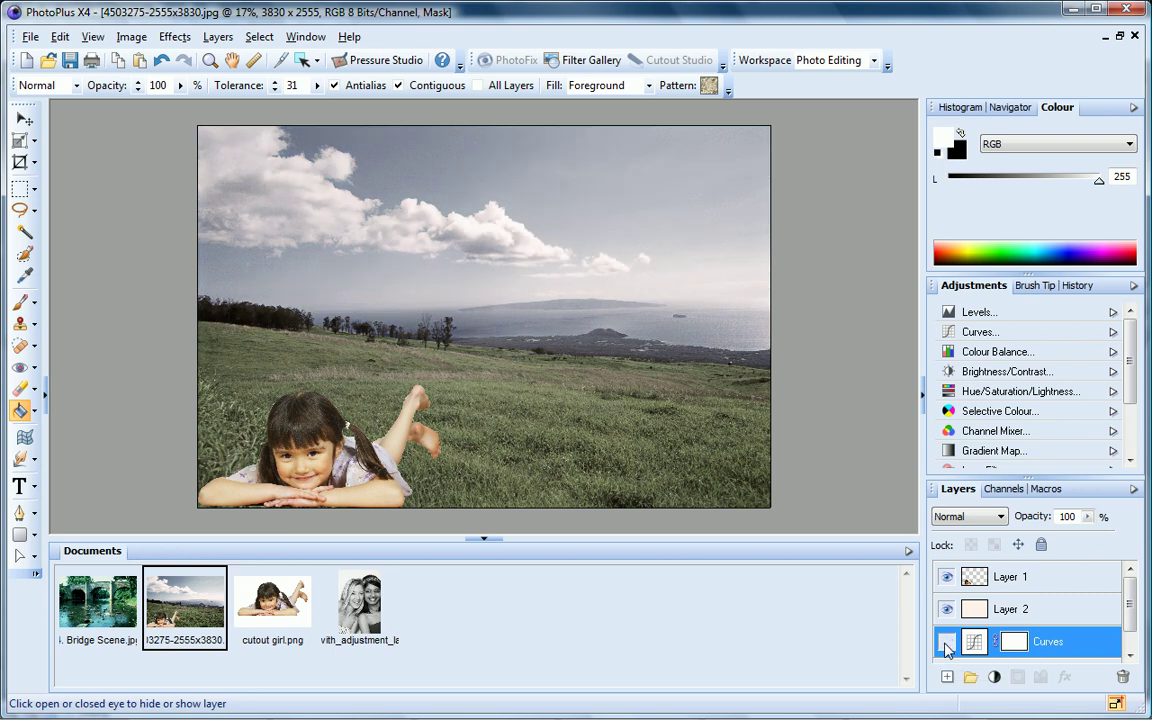
left_click(946, 643)
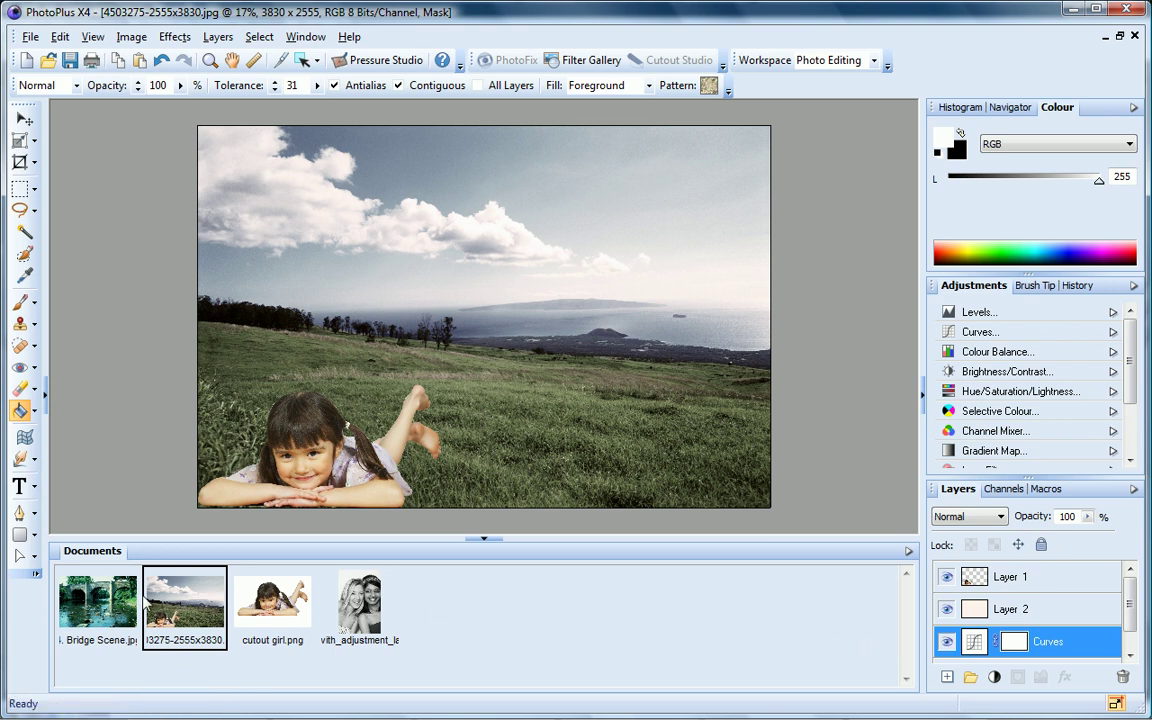
- Apply a Gaussian blur to the Bridge Scene photo from the Filter Gallery, then undo it
left_click(99, 602)
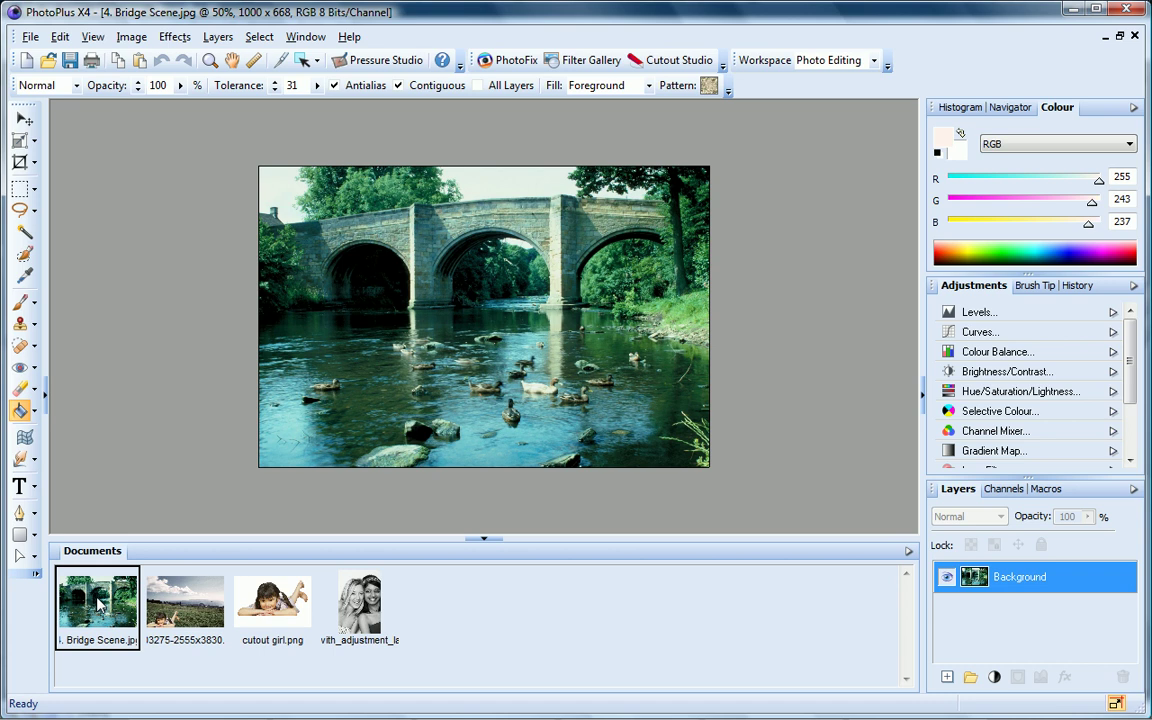
left_click(600, 63)
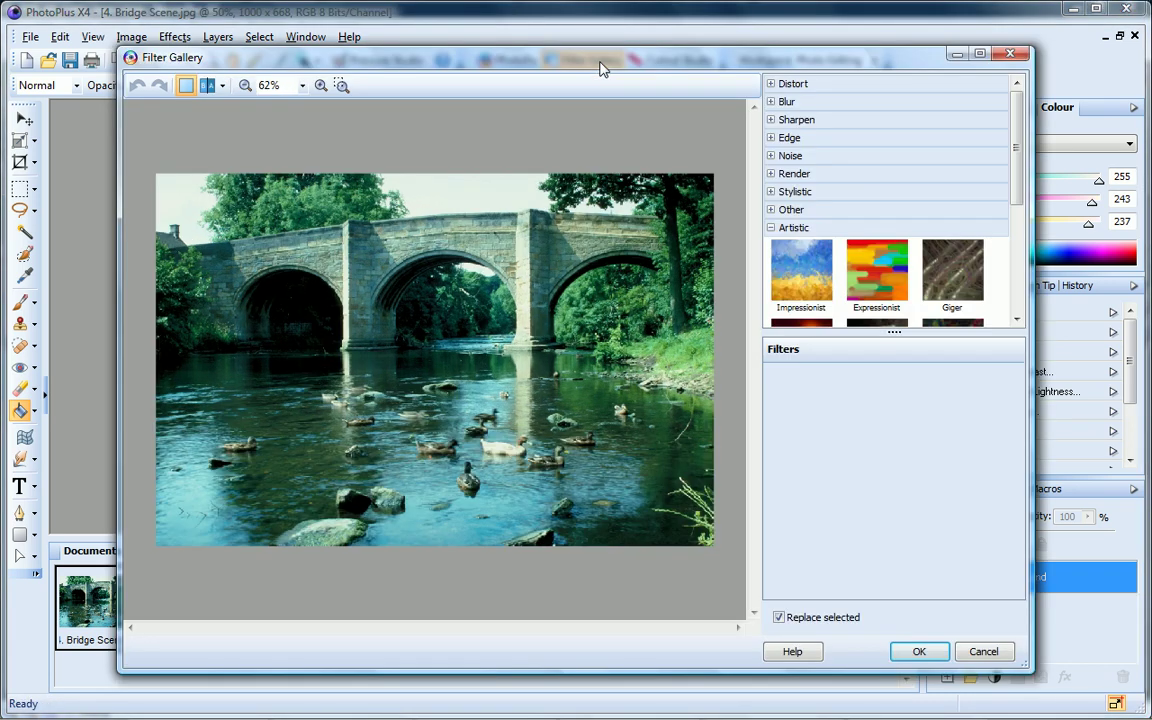
left_click(786, 101)
left_click(805, 210)
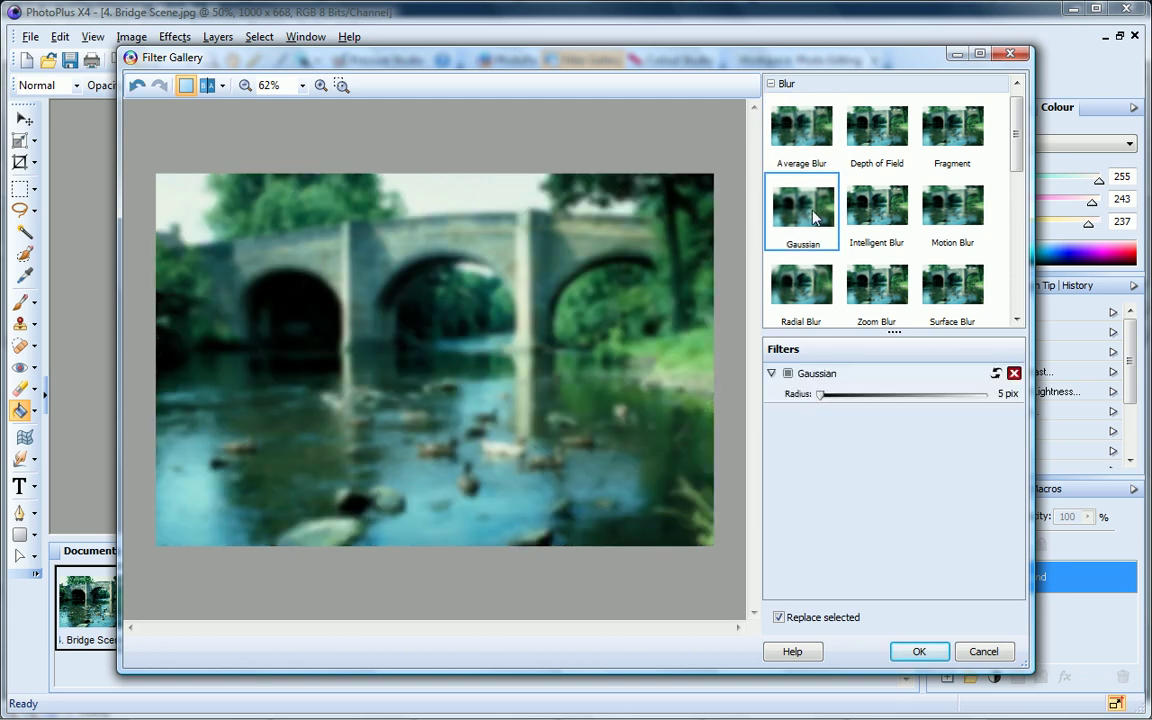
left_click(921, 652)
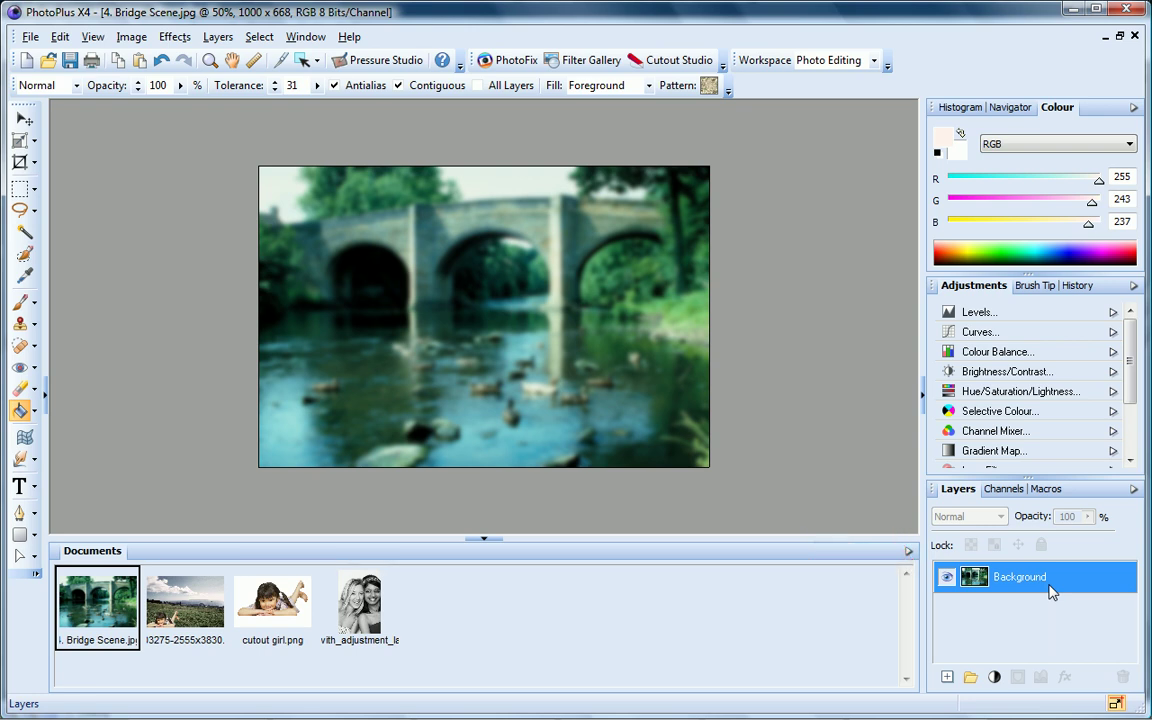
left_click(163, 61)
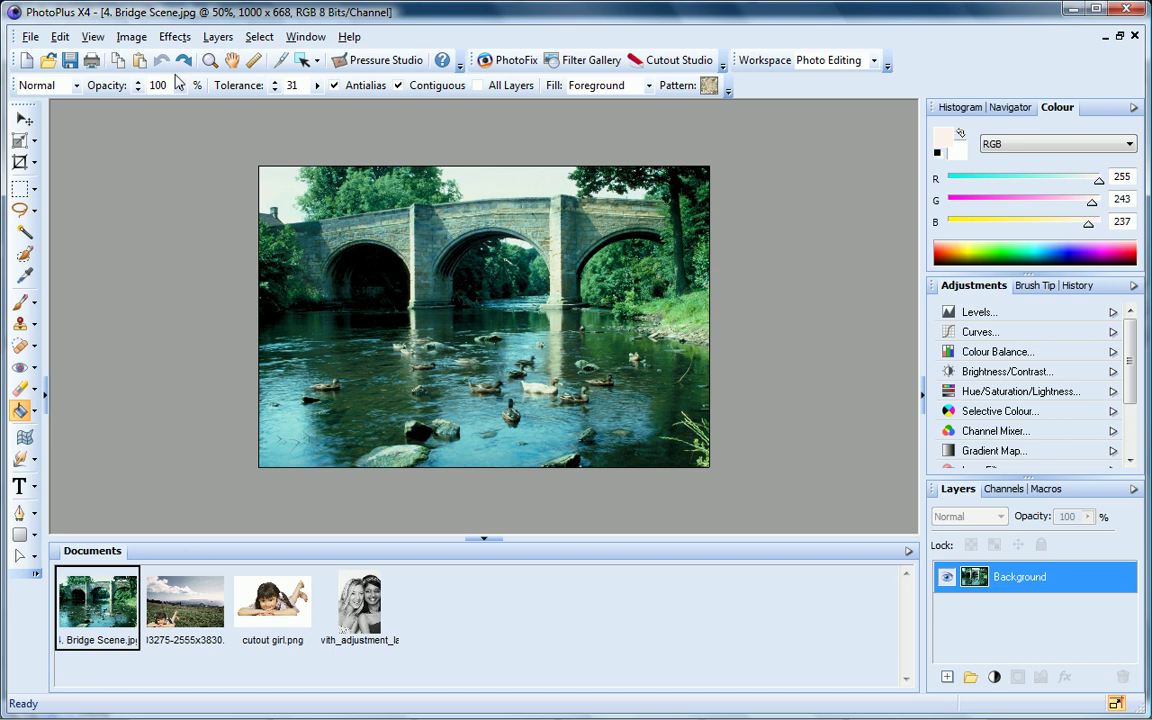
- Convert the Background layer to a filter layer and add a Gaussian Blur of radius 5
right_click(1078, 581)
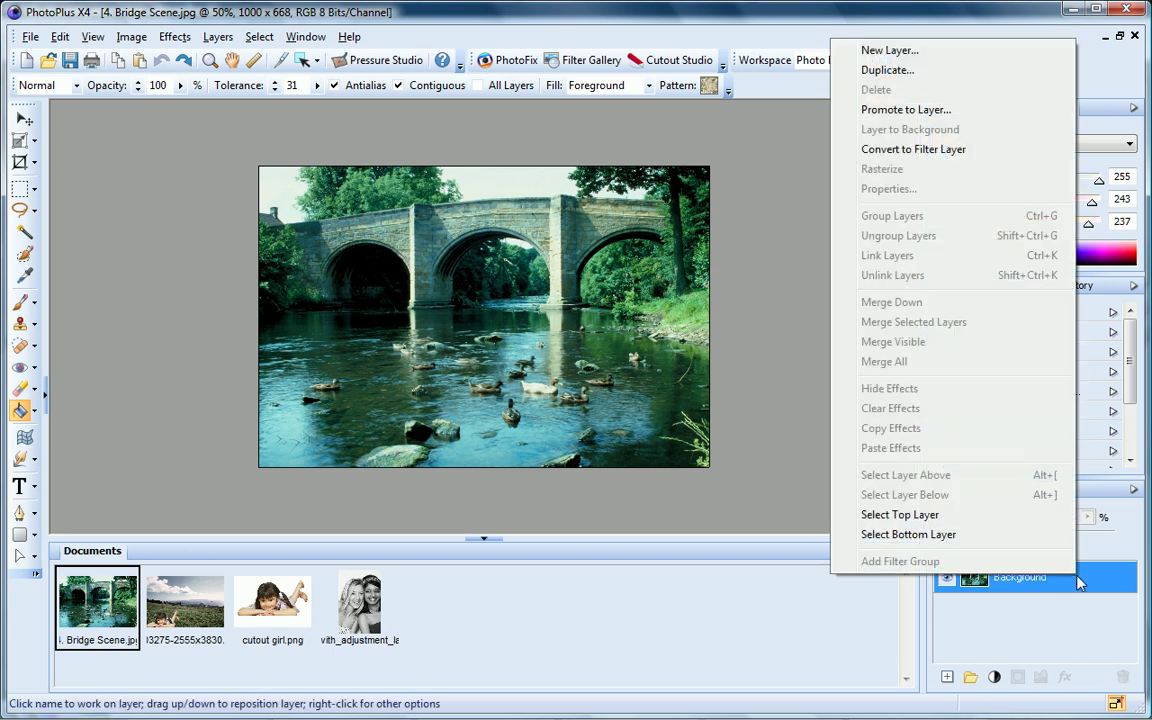
left_click(951, 153)
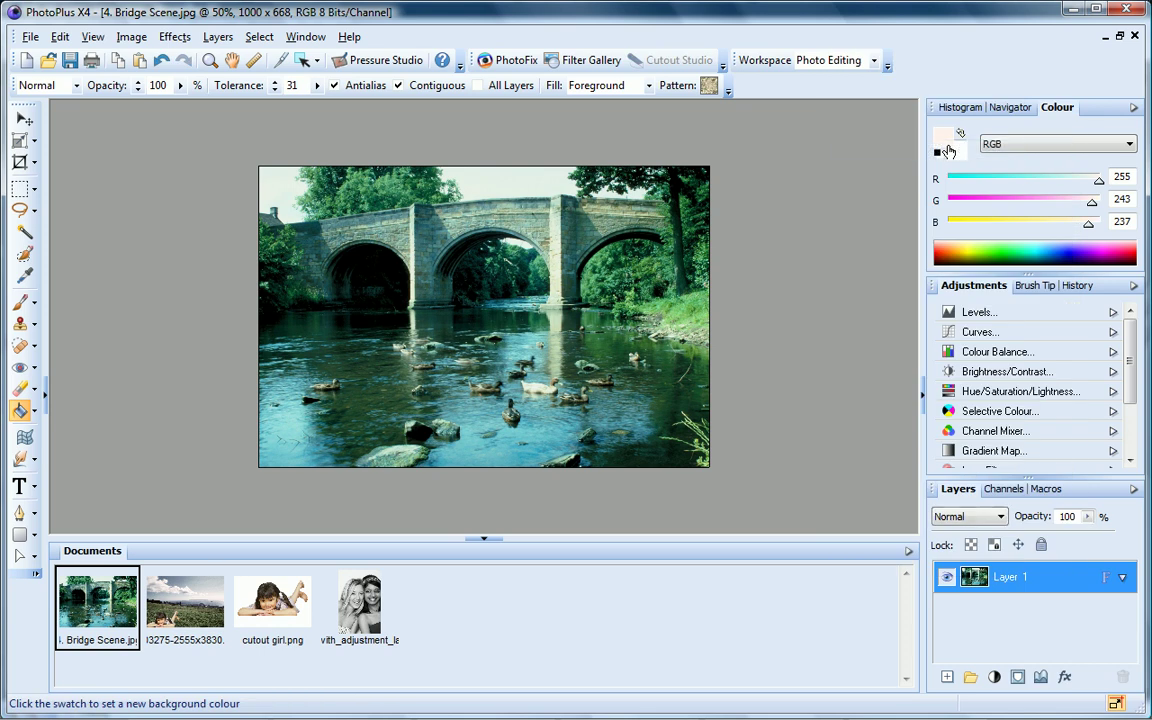
left_click(587, 62)
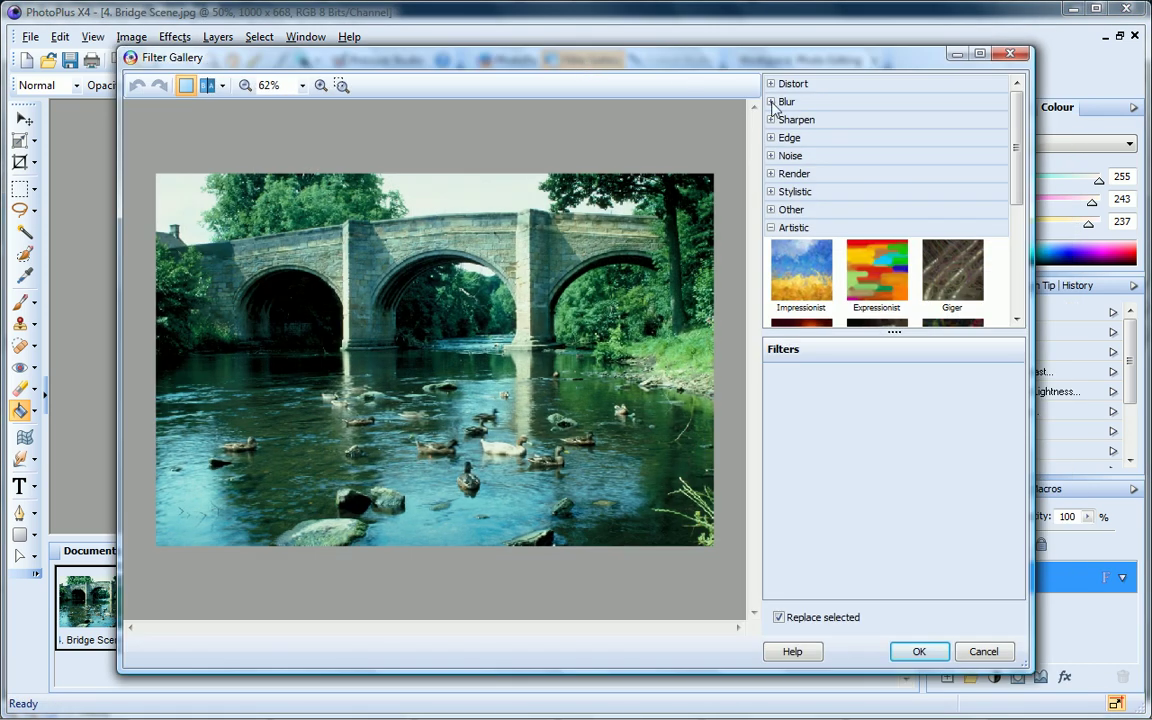
left_click(801, 206)
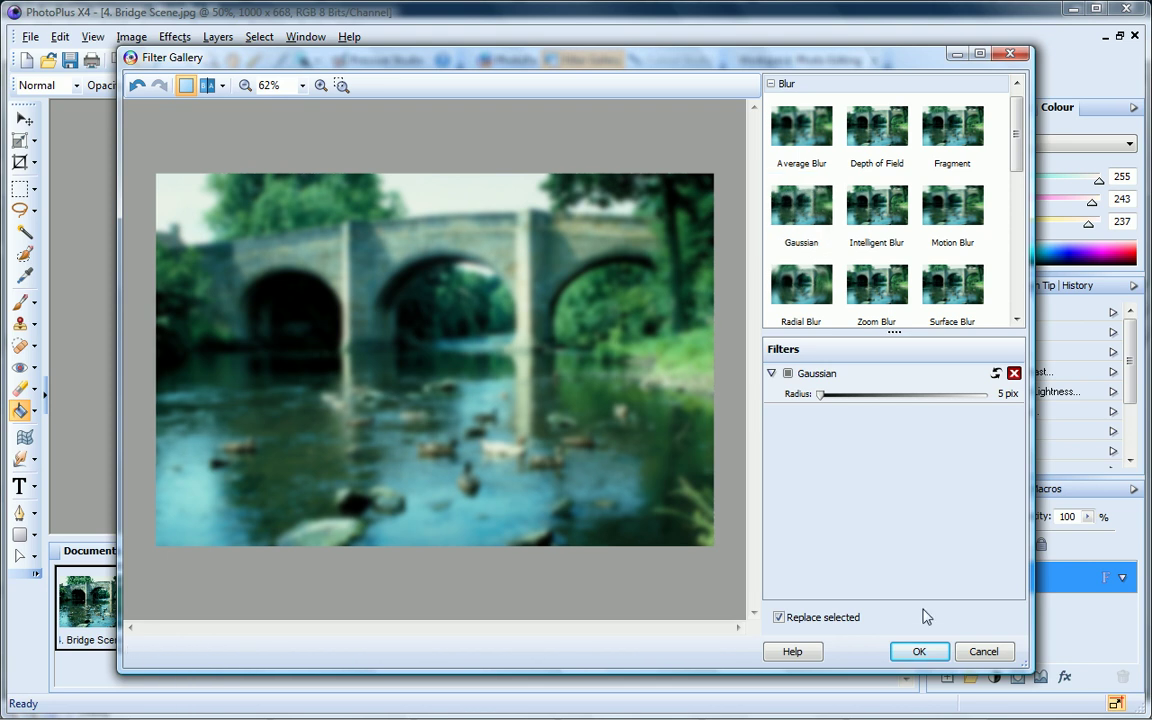
left_click(919, 651)
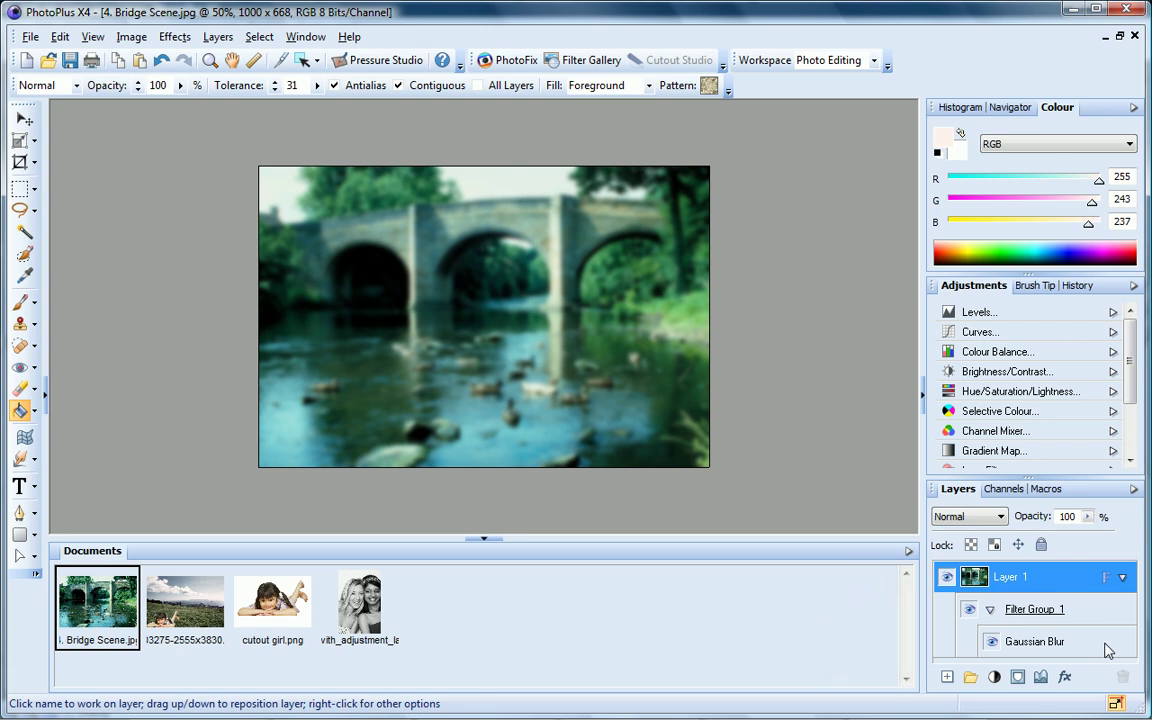
- Toggle the Gaussian Blur off and on to compare, keeping its radius at 5.0
left_click(991, 644)
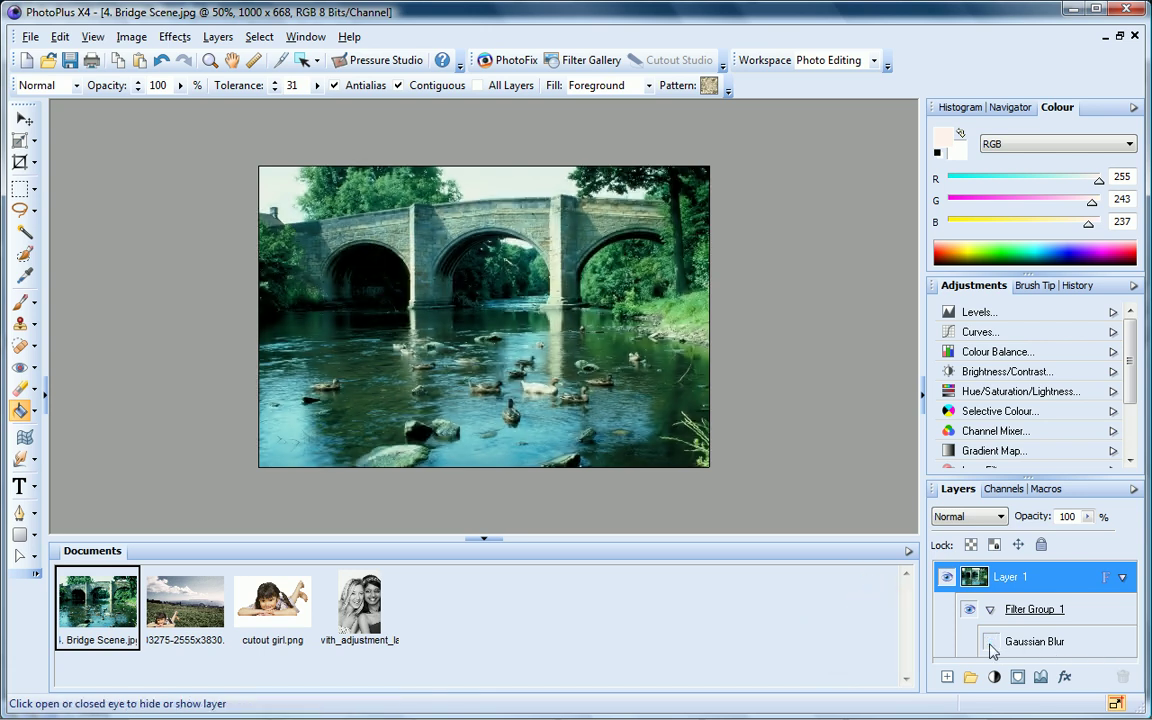
left_click(991, 644)
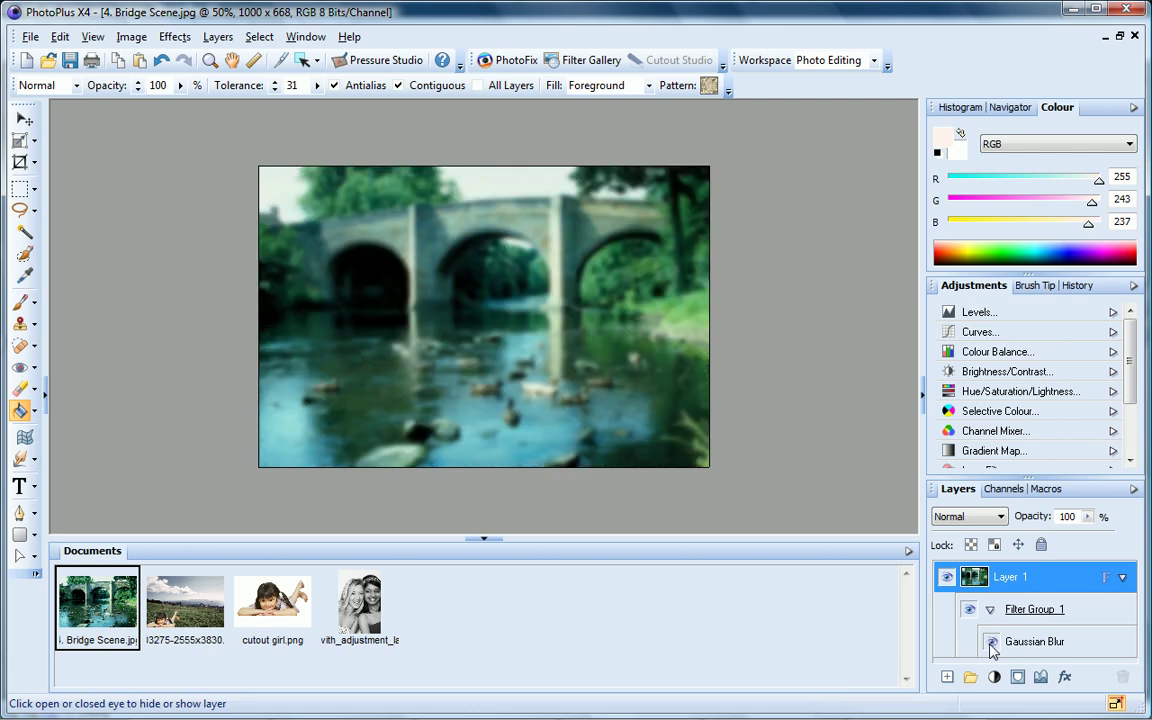
double_click(1077, 648)
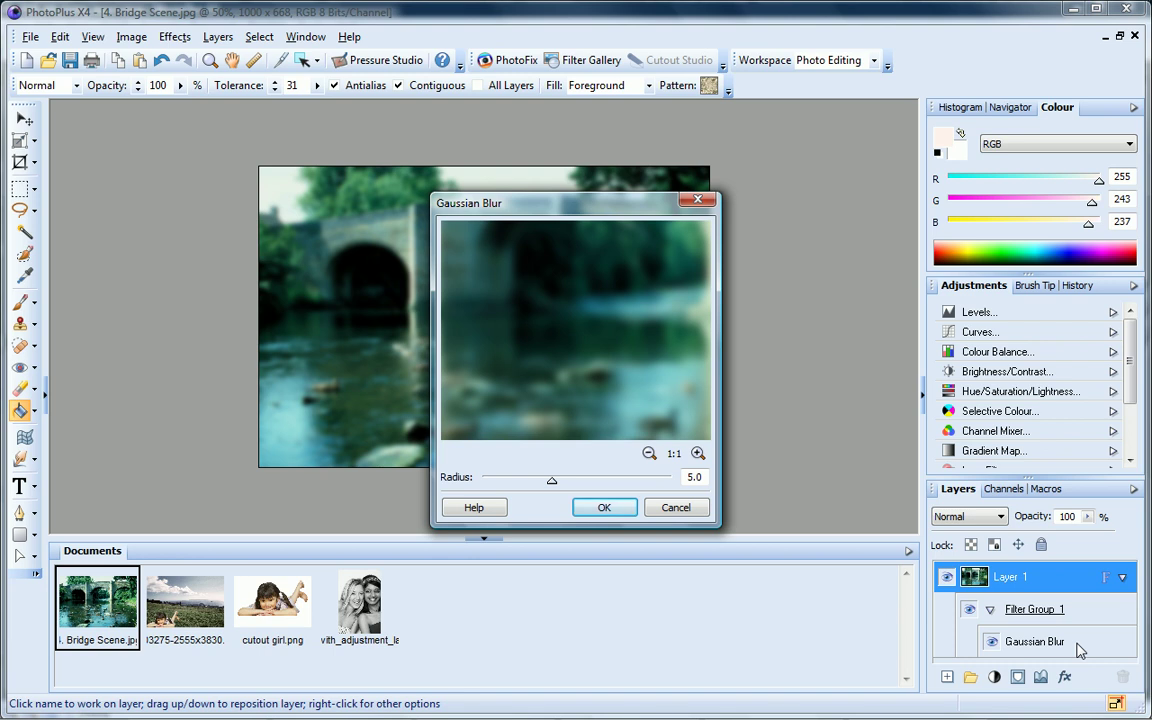
left_click(620, 507)
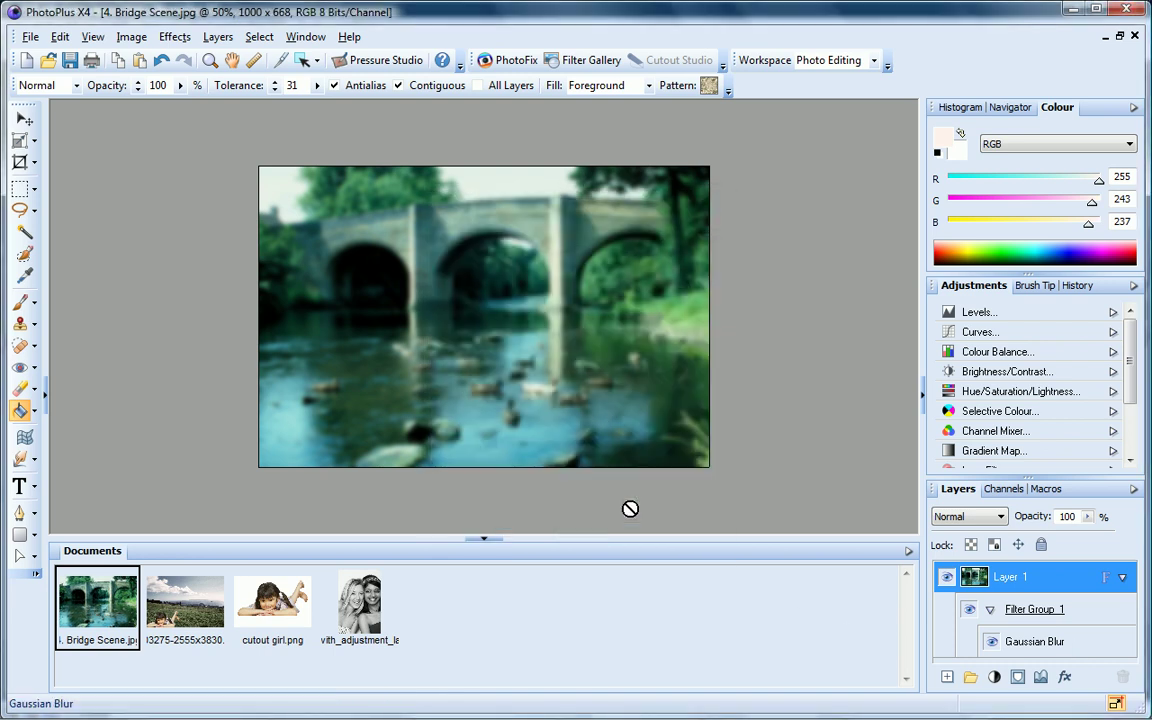
right_click(1108, 645)
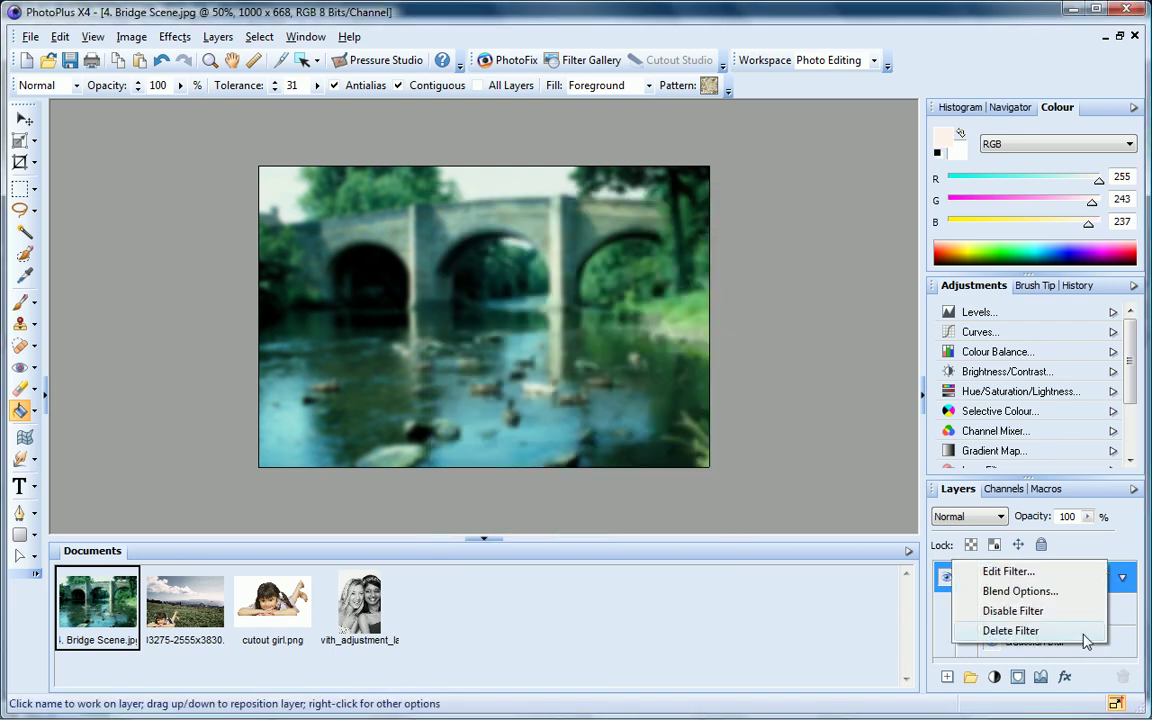
left_click(1119, 653)
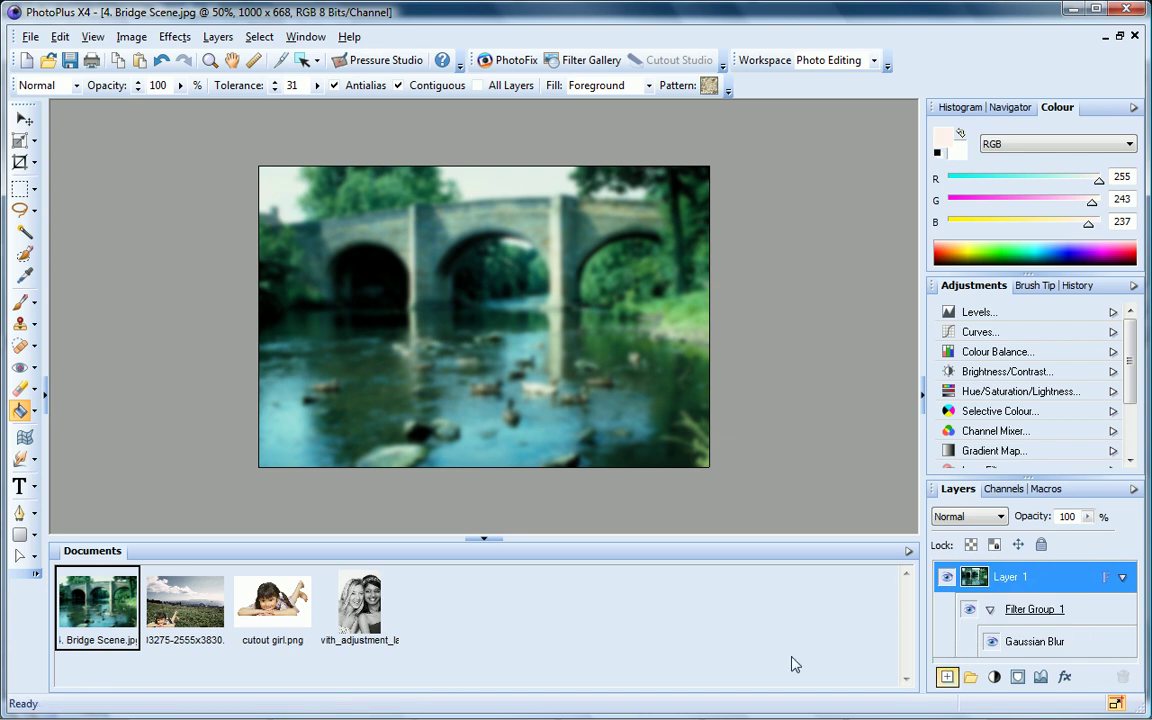
- Apply the Artistic Pencil effect to the bridge filter layer
left_click(180, 40)
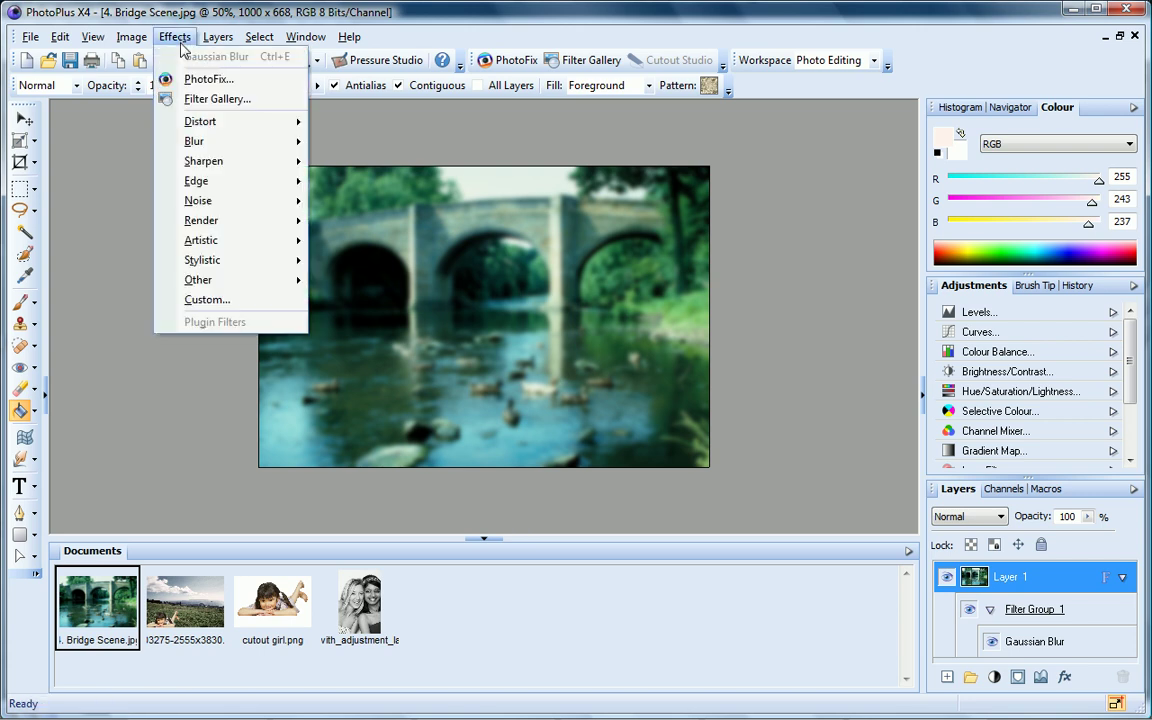
mouse_move(231, 244)
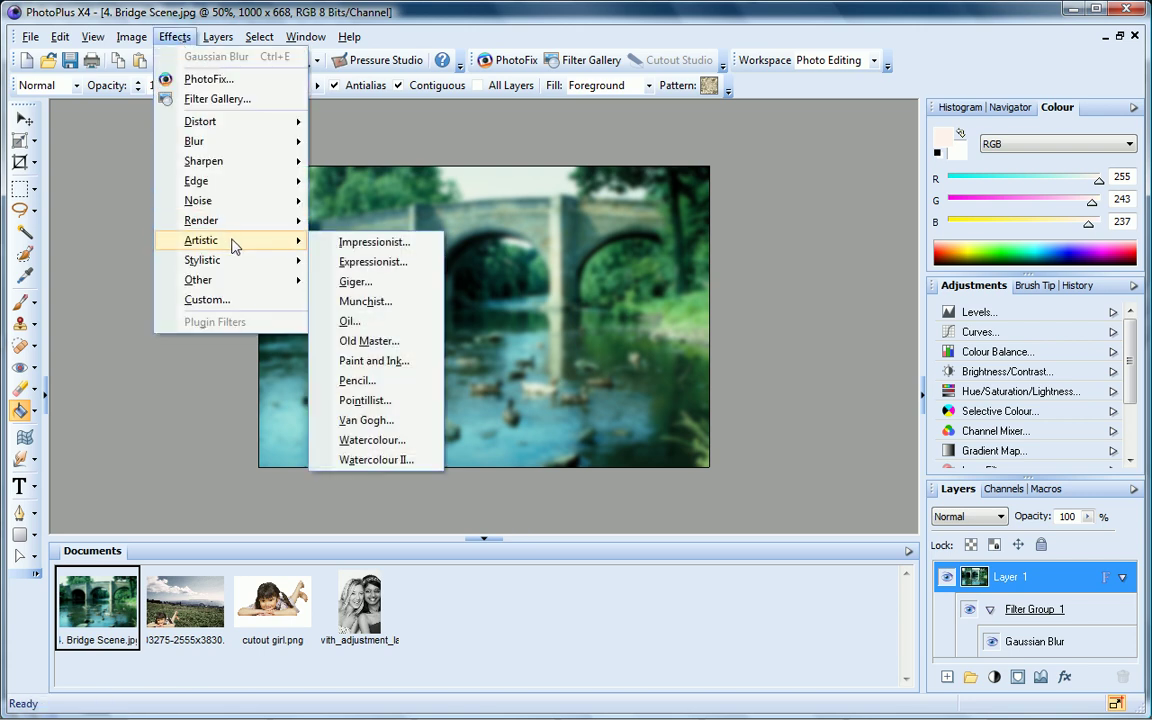
left_click(389, 380)
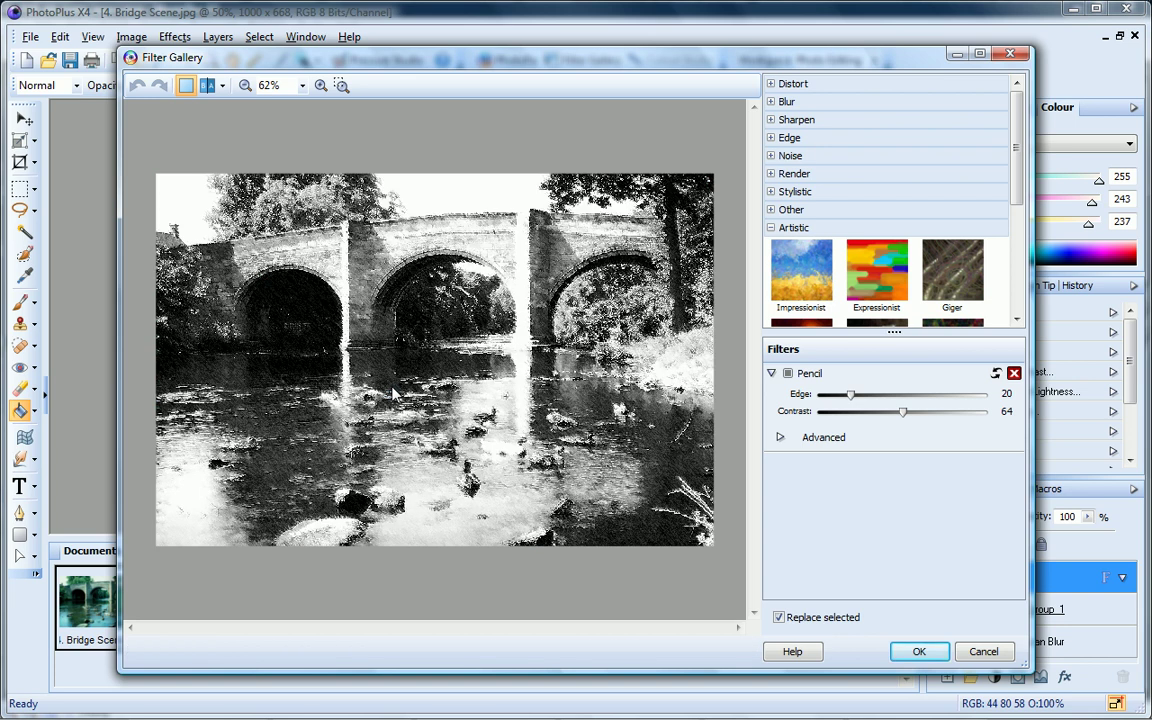
left_click(930, 655)
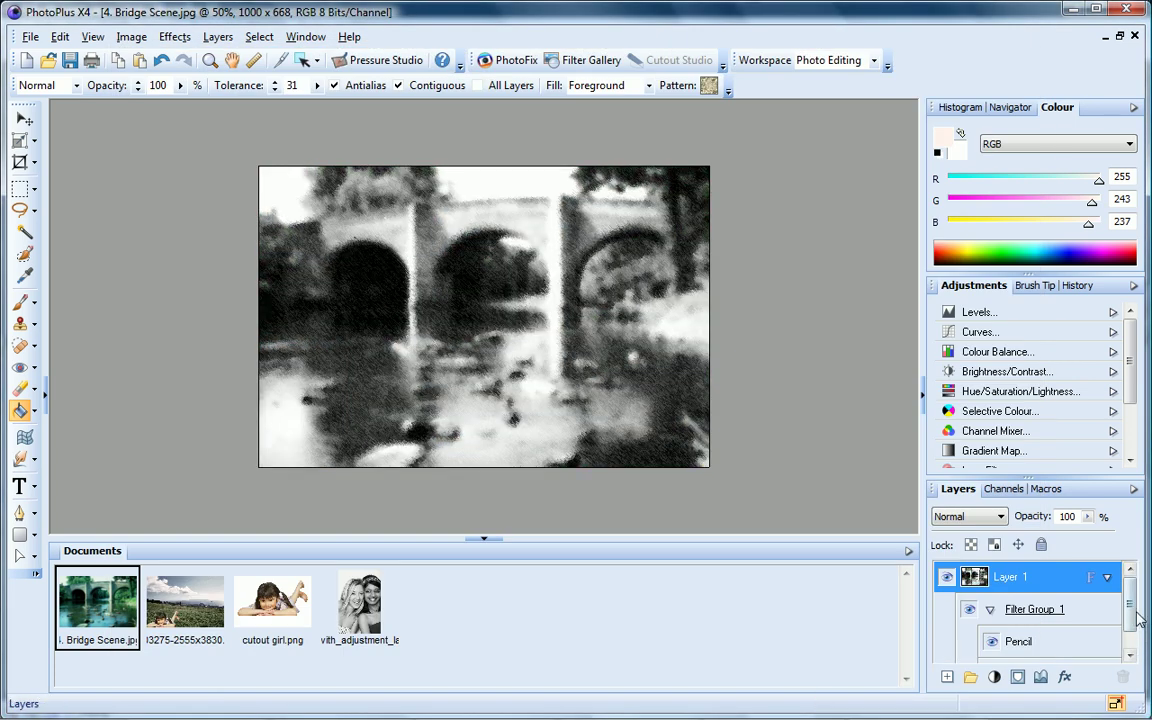
- Toggle the Pencil effect to compare, then switch off the Gaussian Blur for a sharp sketch
left_click_drag(1131, 612, 1134, 638)
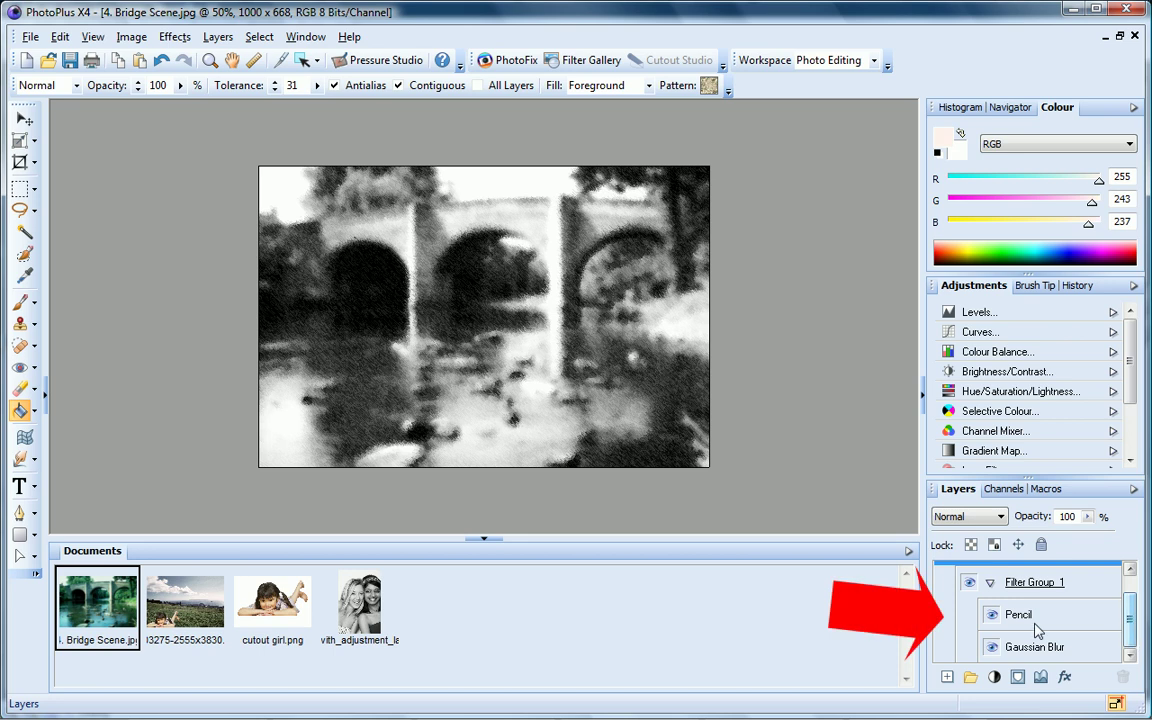
left_click(992, 615)
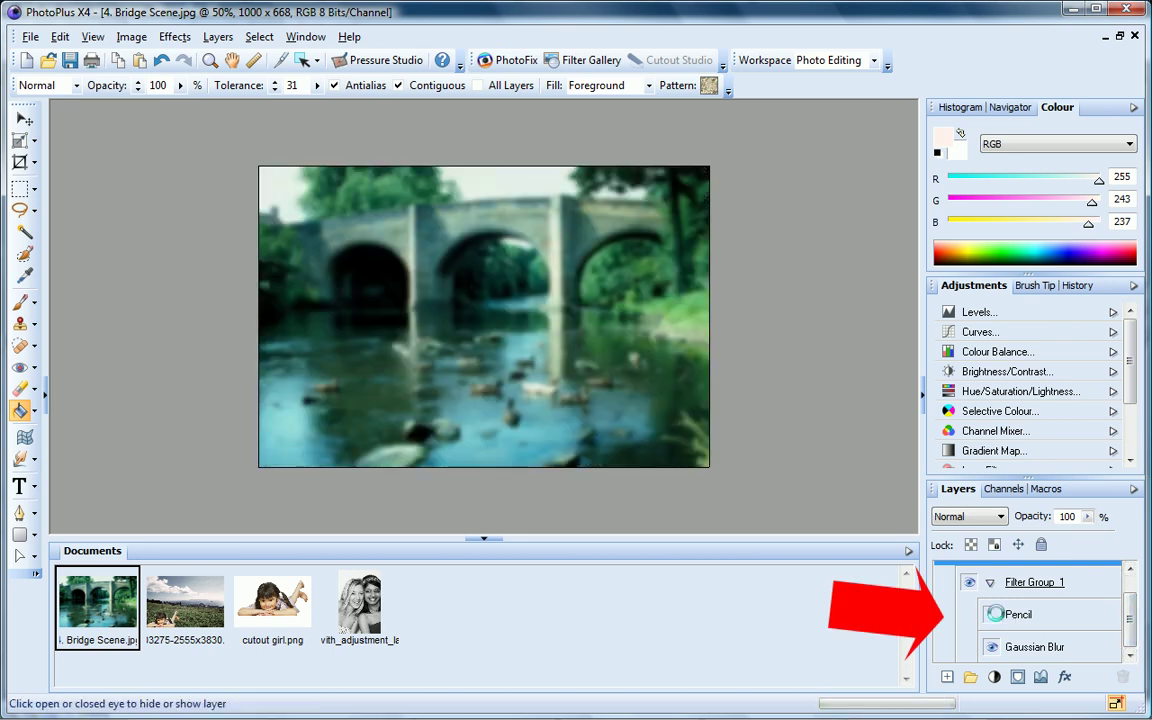
left_click(995, 617)
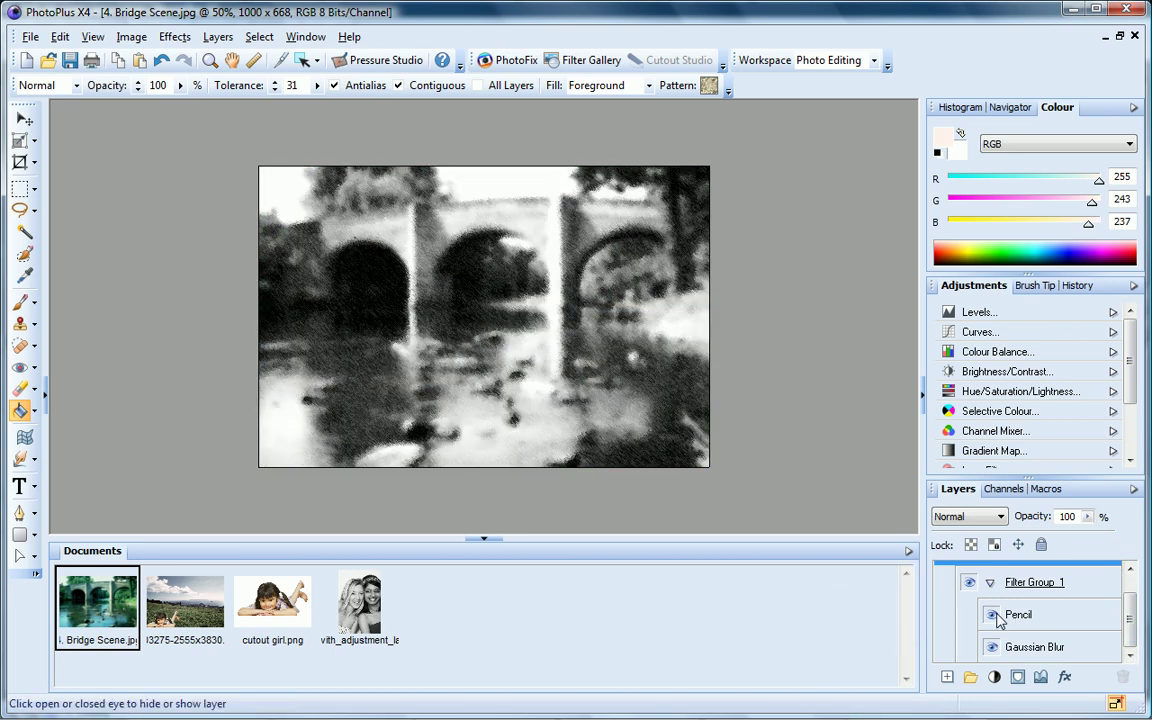
left_click(993, 648)
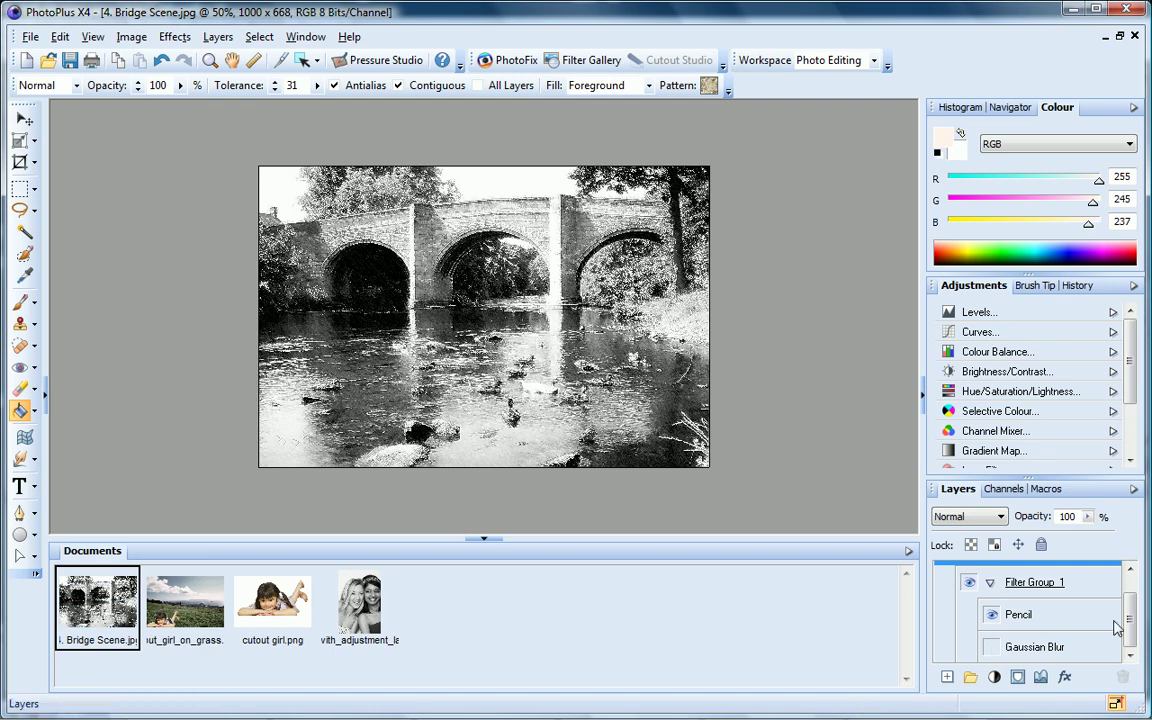
scroll(1124, 620, "up", 2)
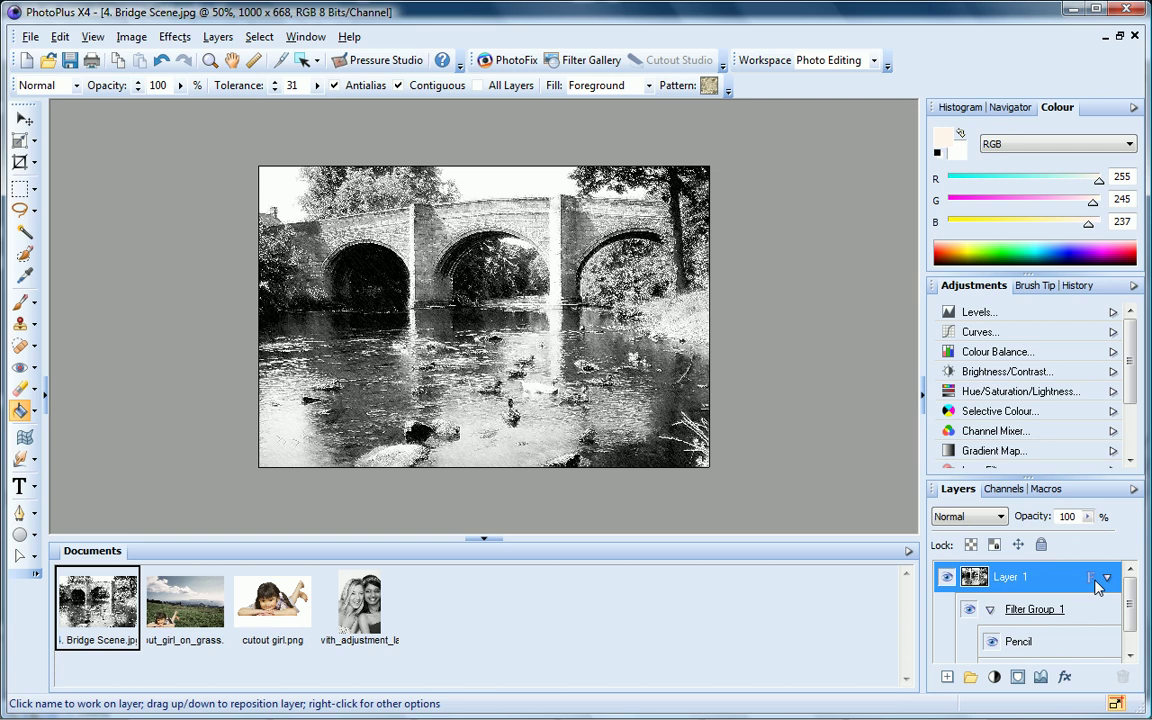
- Draw a small ellipse moon in the upper-right sky of the girl composite, then reselect Layer 1
left_click(195, 615)
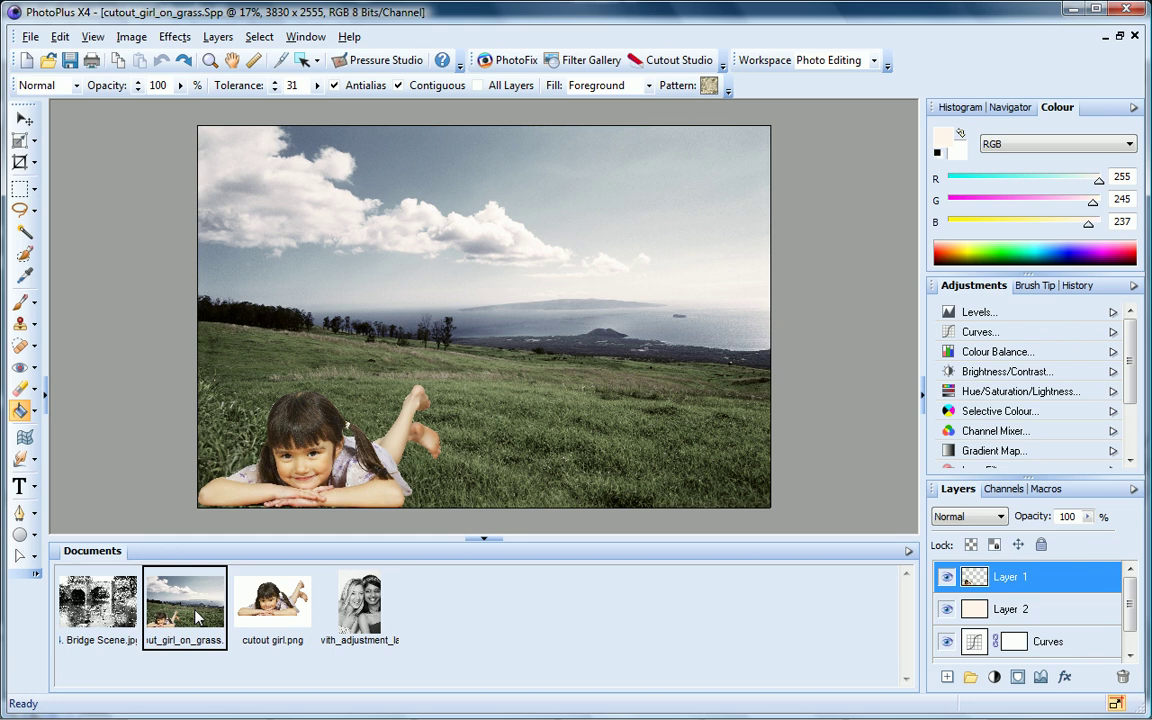
left_click(36, 516)
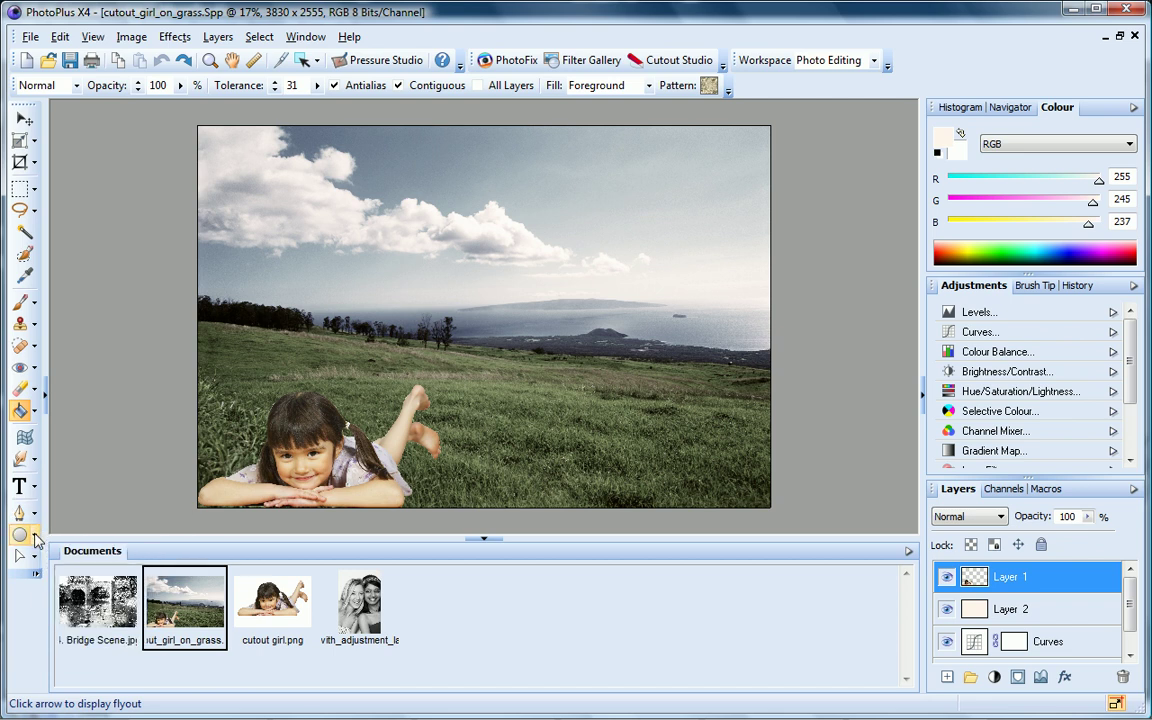
left_click(36, 539)
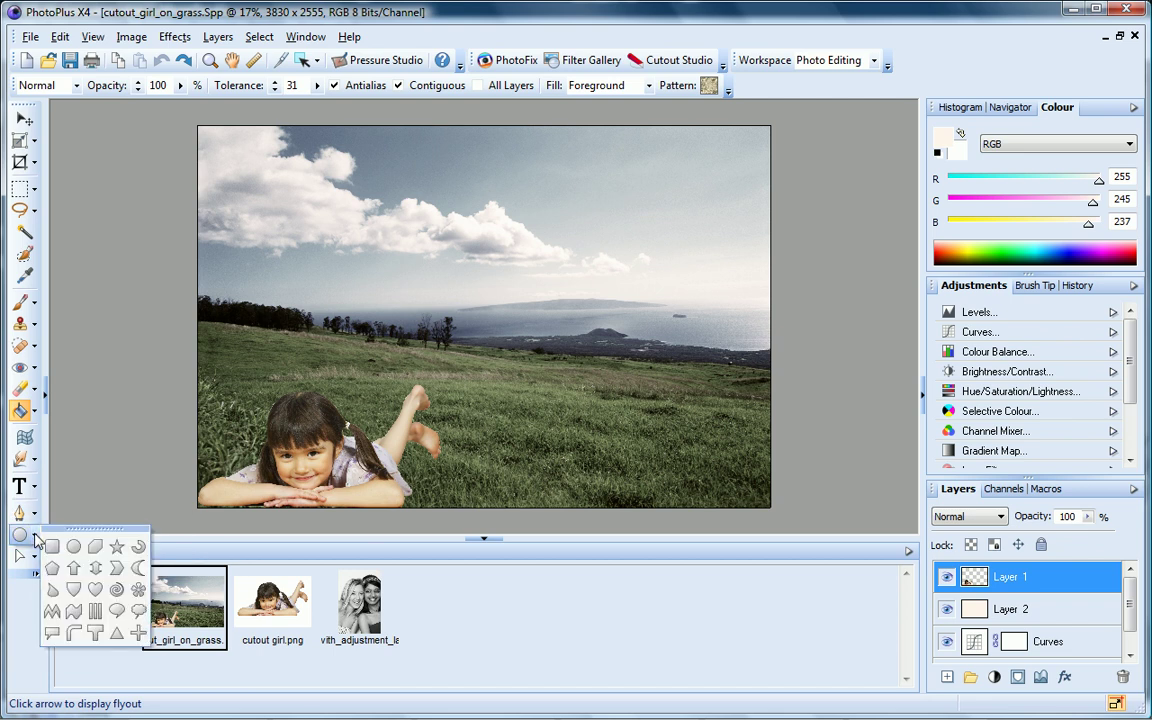
left_click(73, 546)
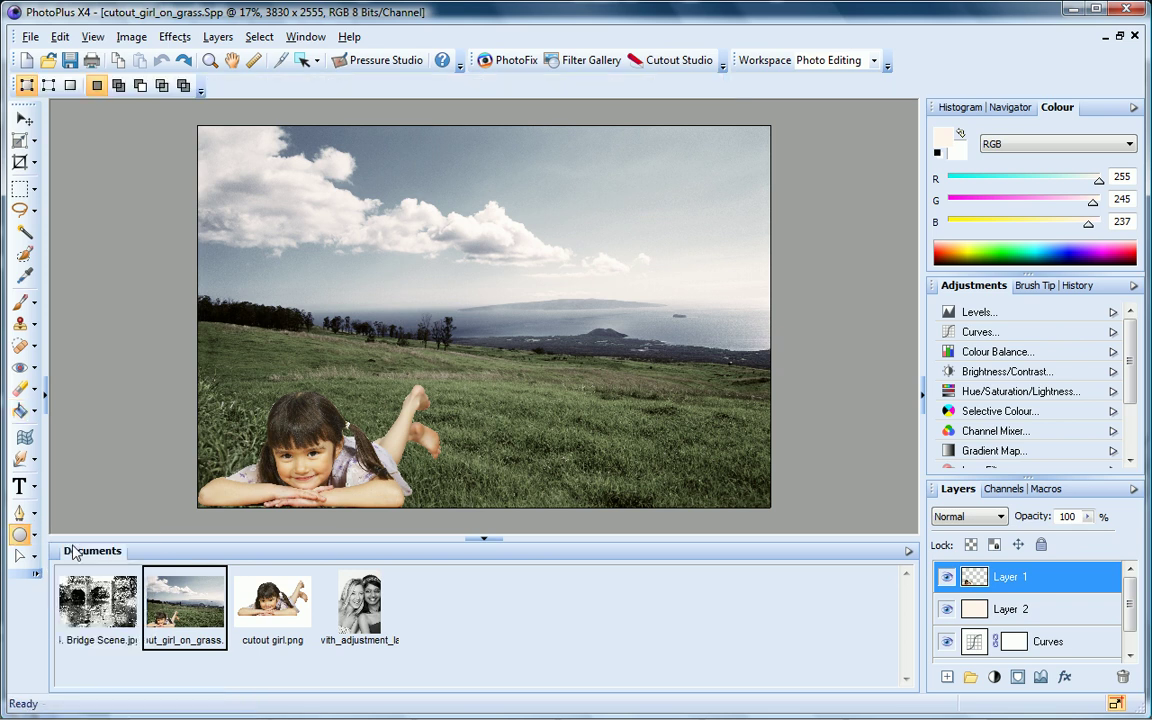
left_click_drag(691, 243, 712, 265)
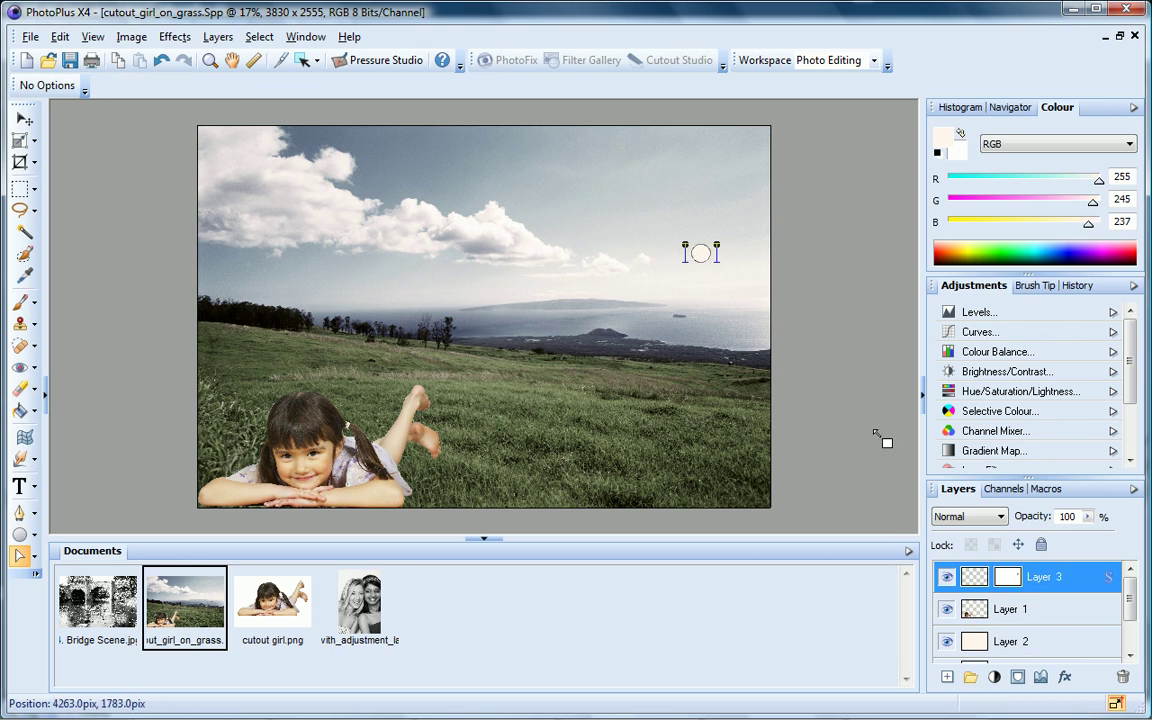
left_click(1068, 615)
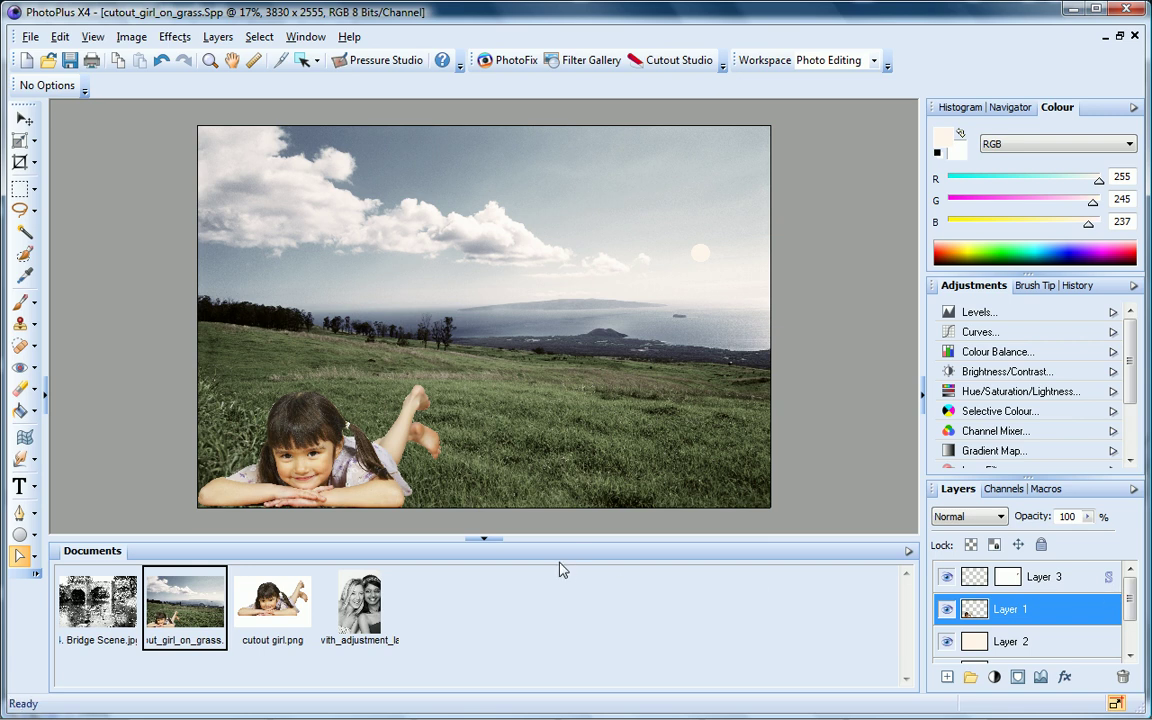
left_click(19, 536)
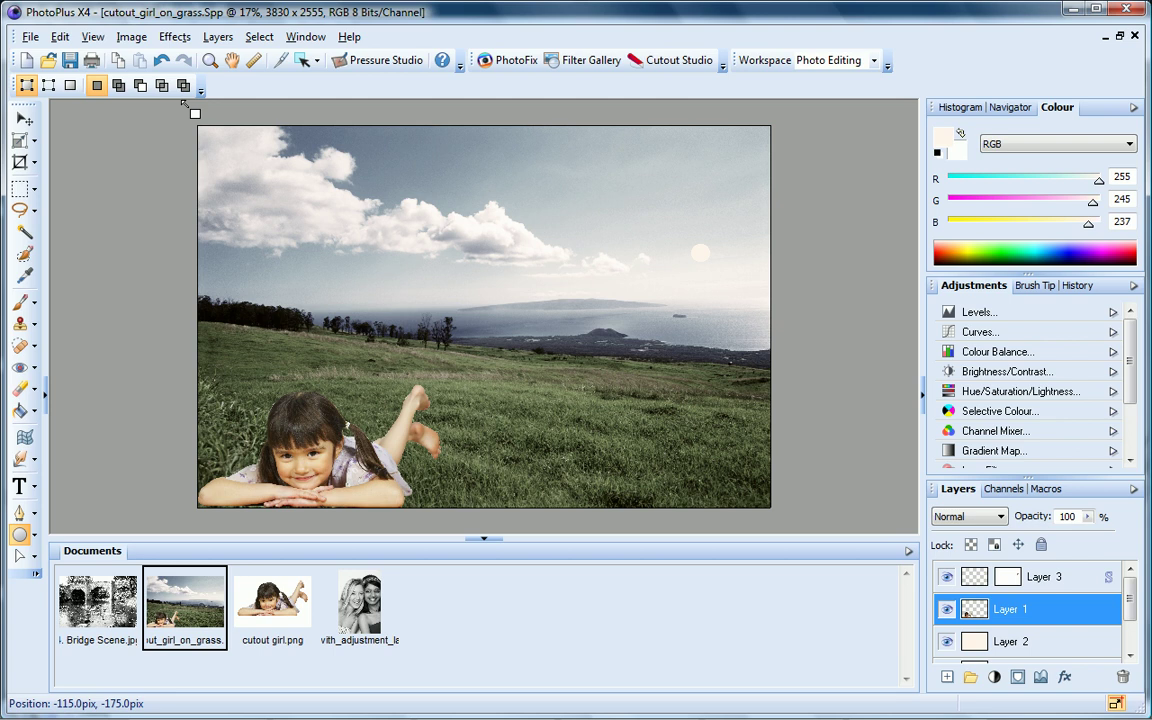
- Add 'Summer 2010' text in Troutkings BTN and drag it into the bottom-right corner
left_click(37, 489)
left_click(88, 495)
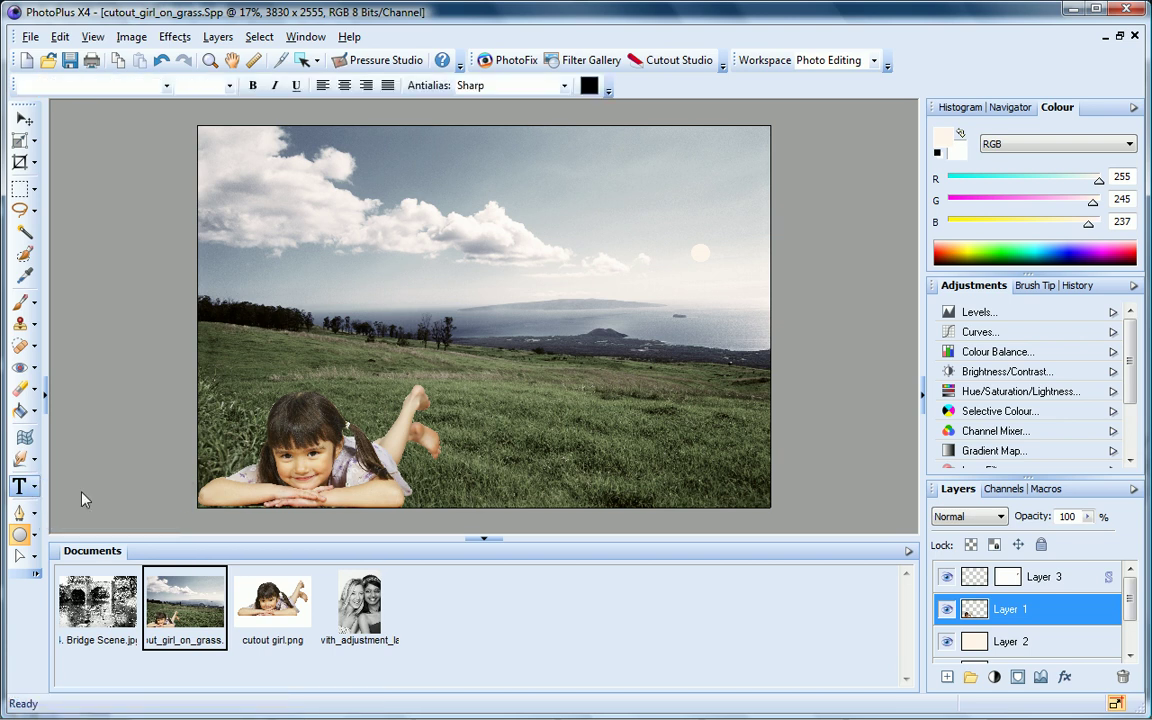
left_click(593, 462)
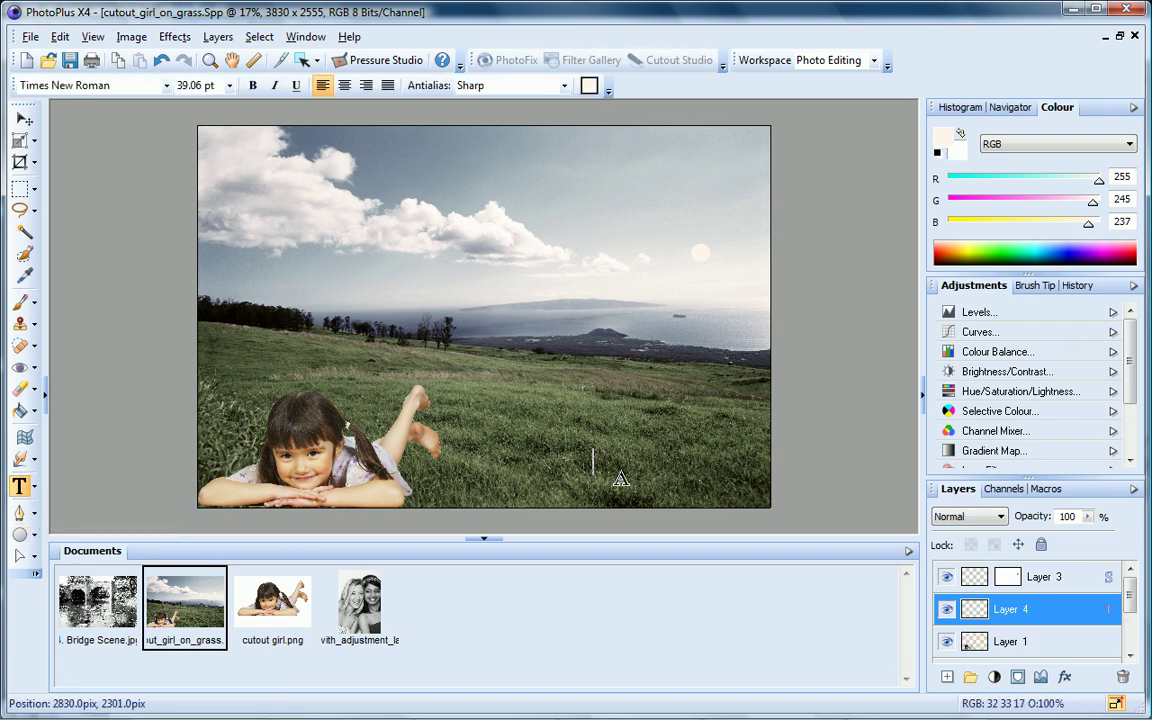
left_click(166, 86)
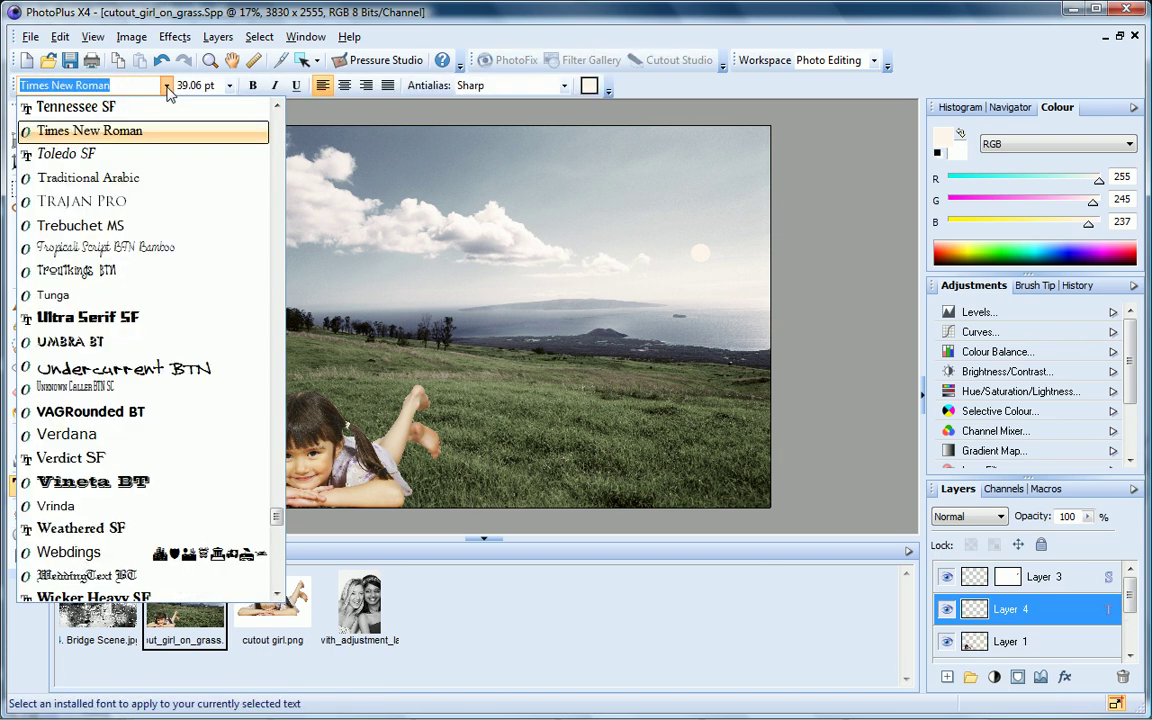
left_click(172, 270)
type("Summer 2010")
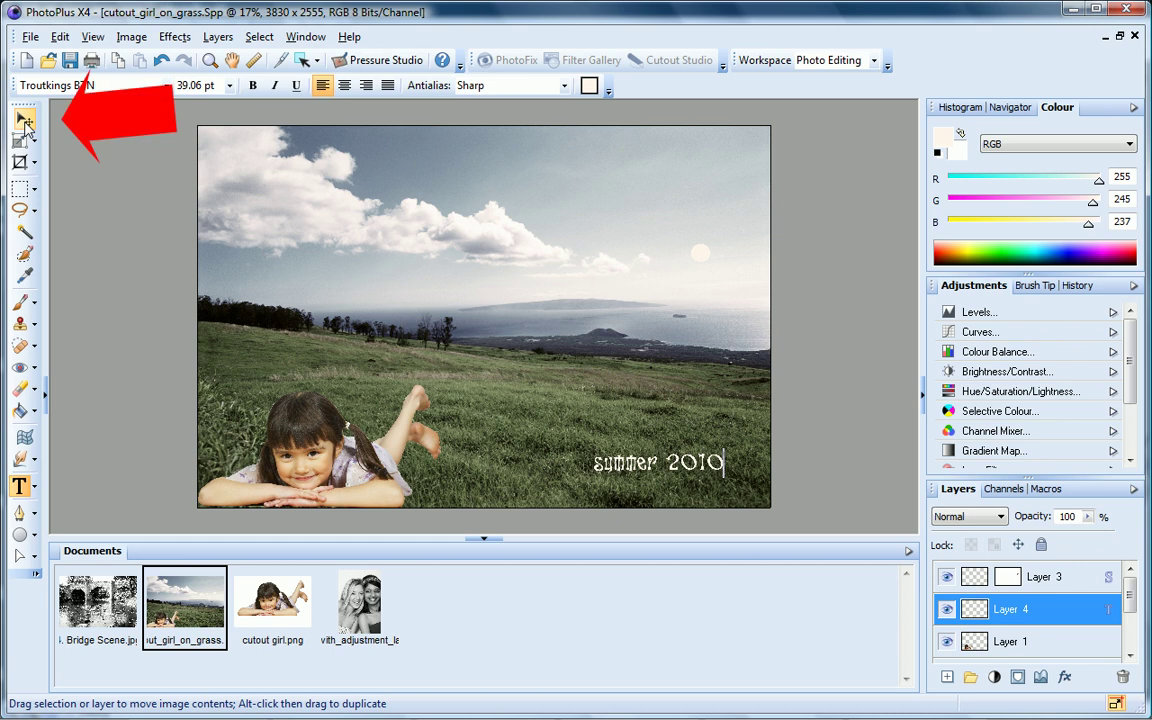
left_click(24, 121)
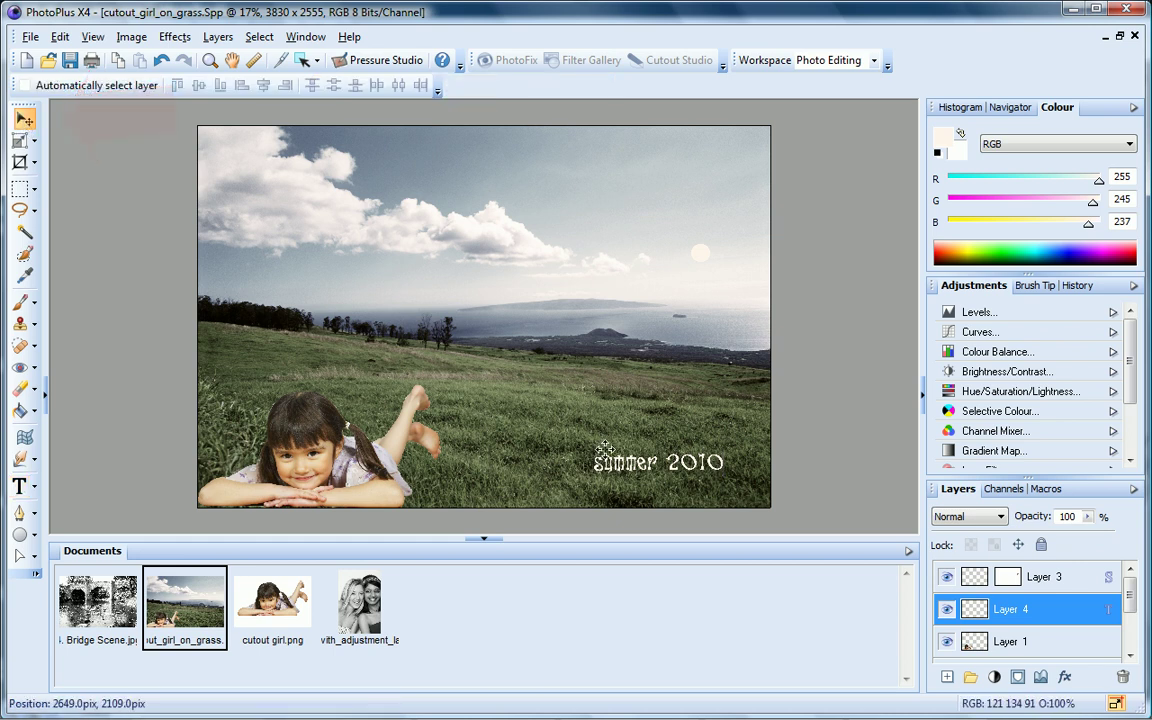
left_click_drag(614, 452, 664, 486)
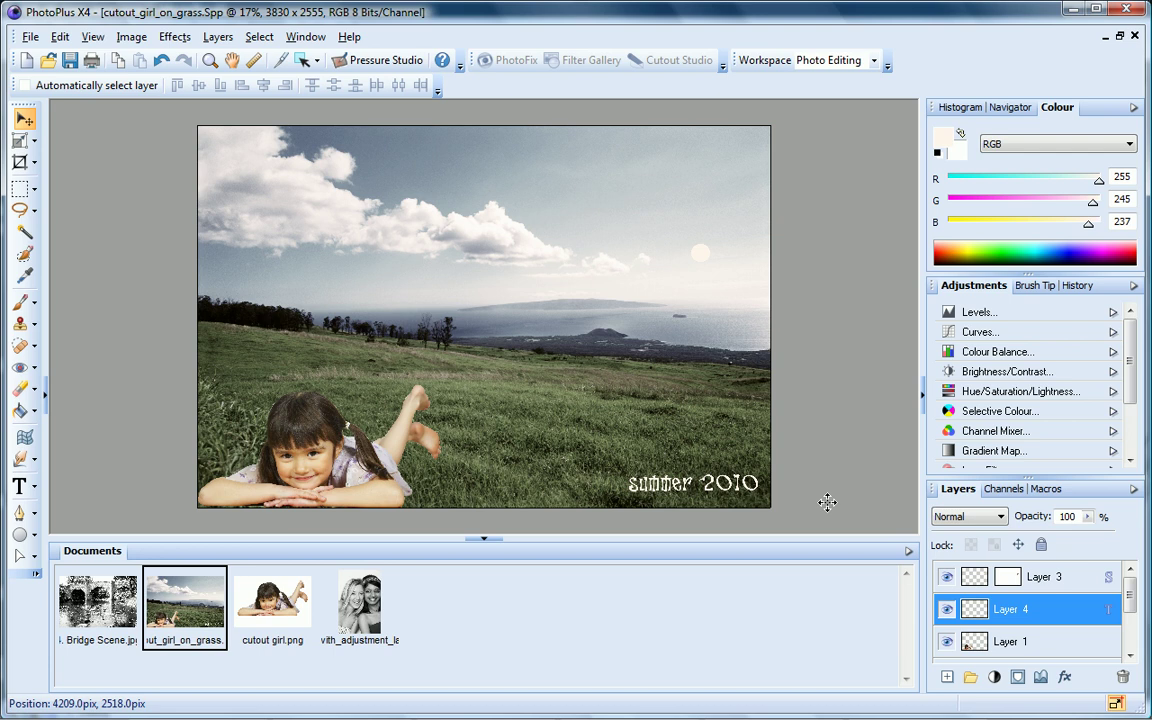
- Duplicate Layer 1, accepting the name Layer 1 Copy
left_click(1028, 645)
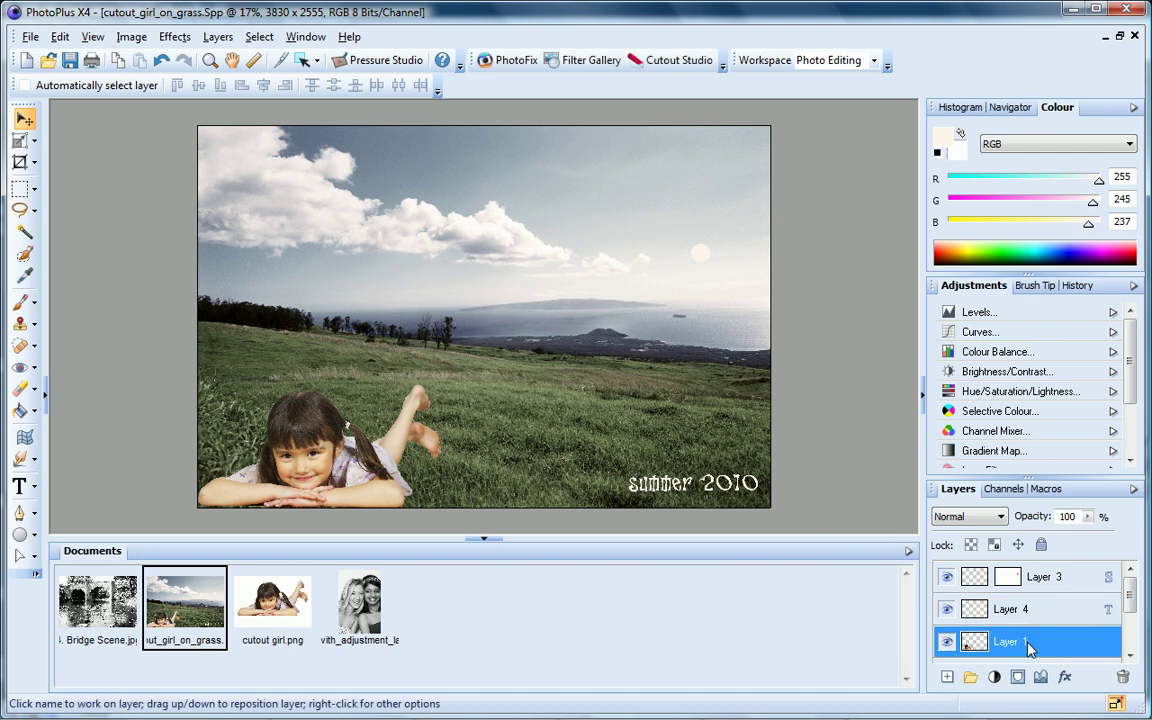
right_click(1028, 645)
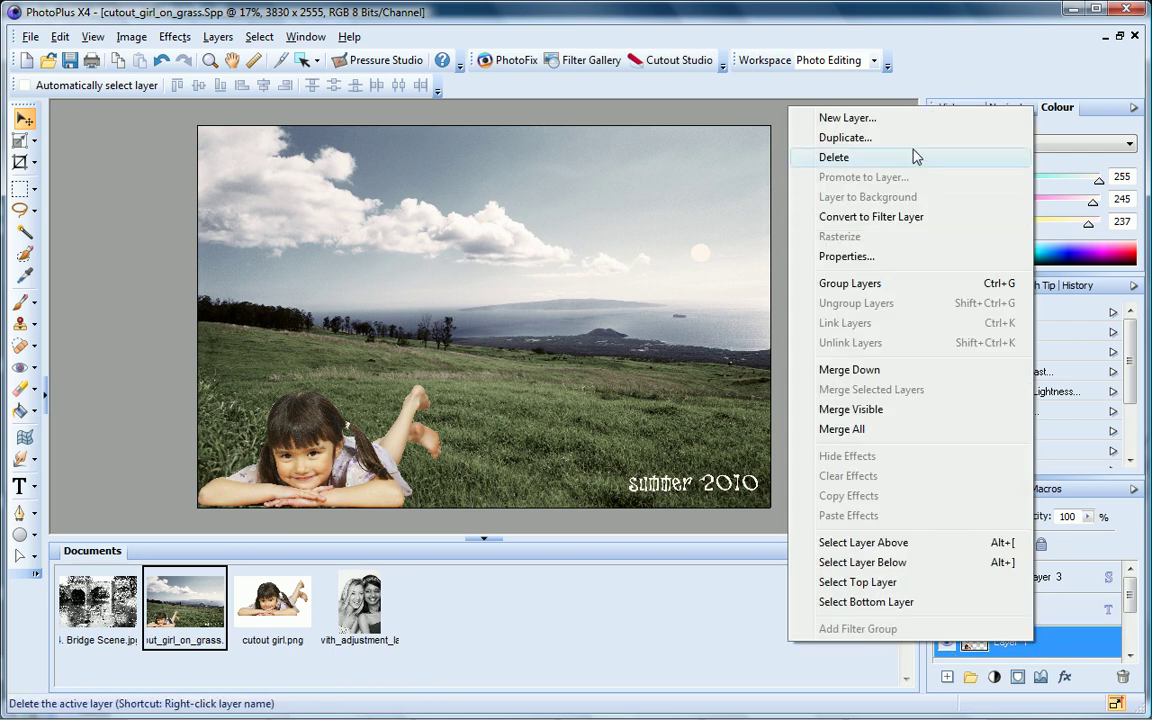
left_click(916, 147)
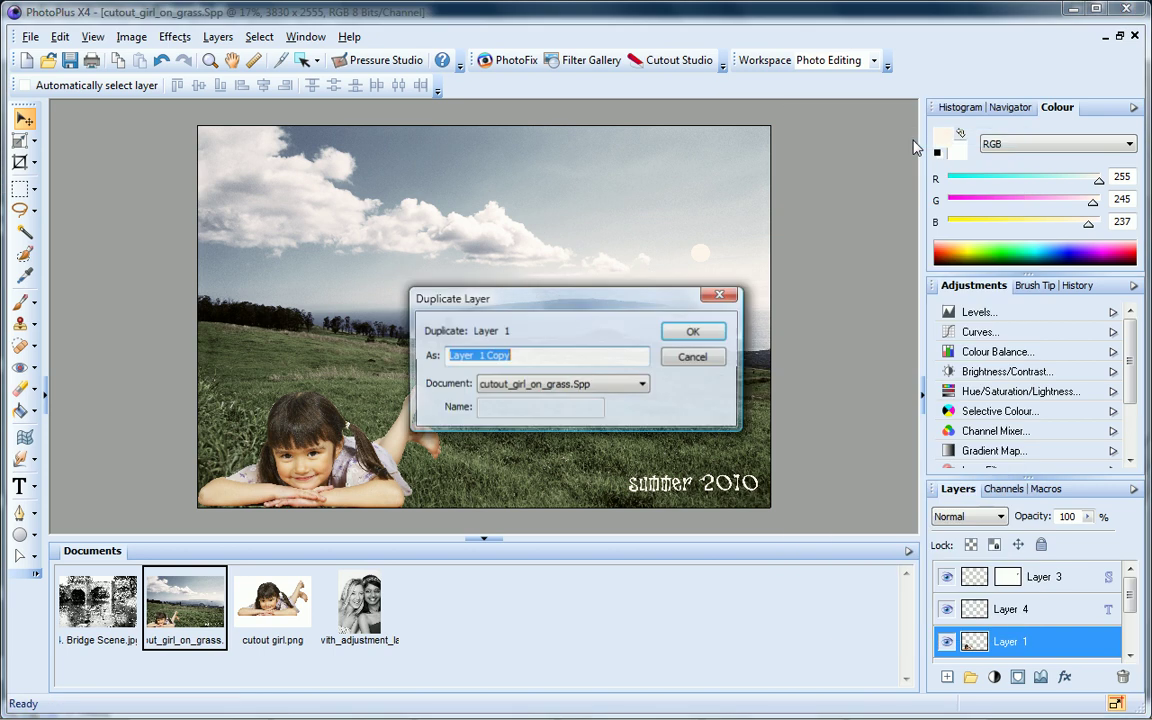
left_click(718, 336)
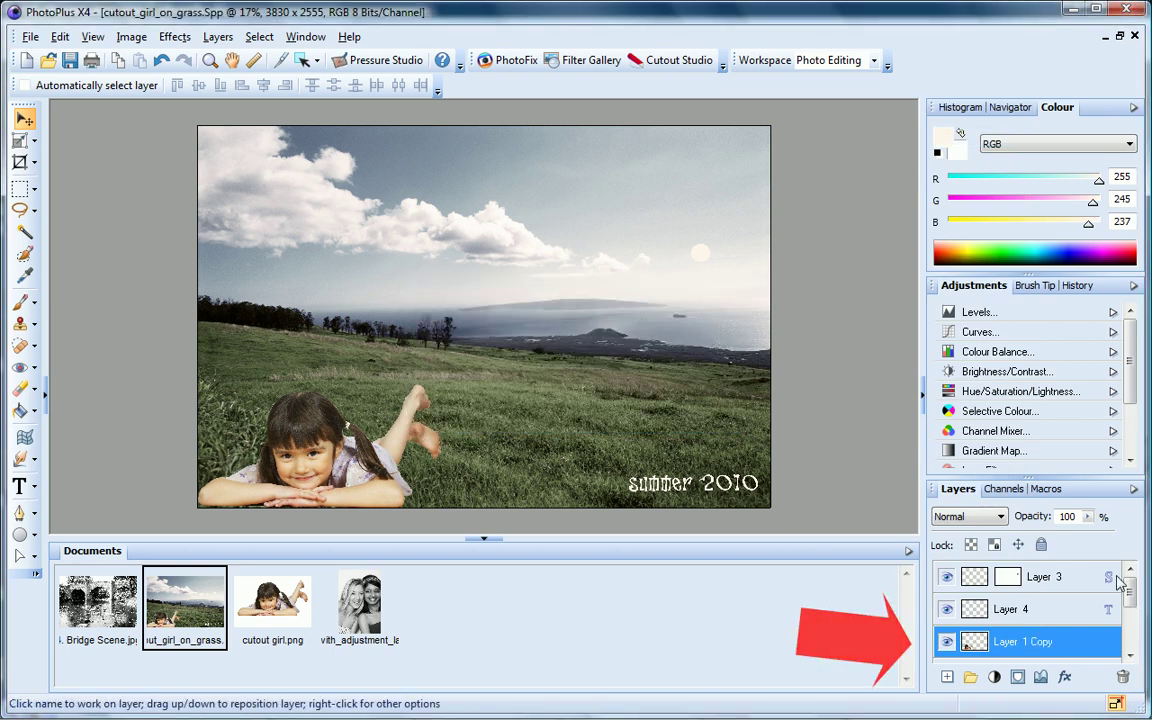
mouse_move(1130, 590)
left_mouse_down()
mouse_move(1130, 617)
mouse_move(1133, 595)
left_mouse_up()
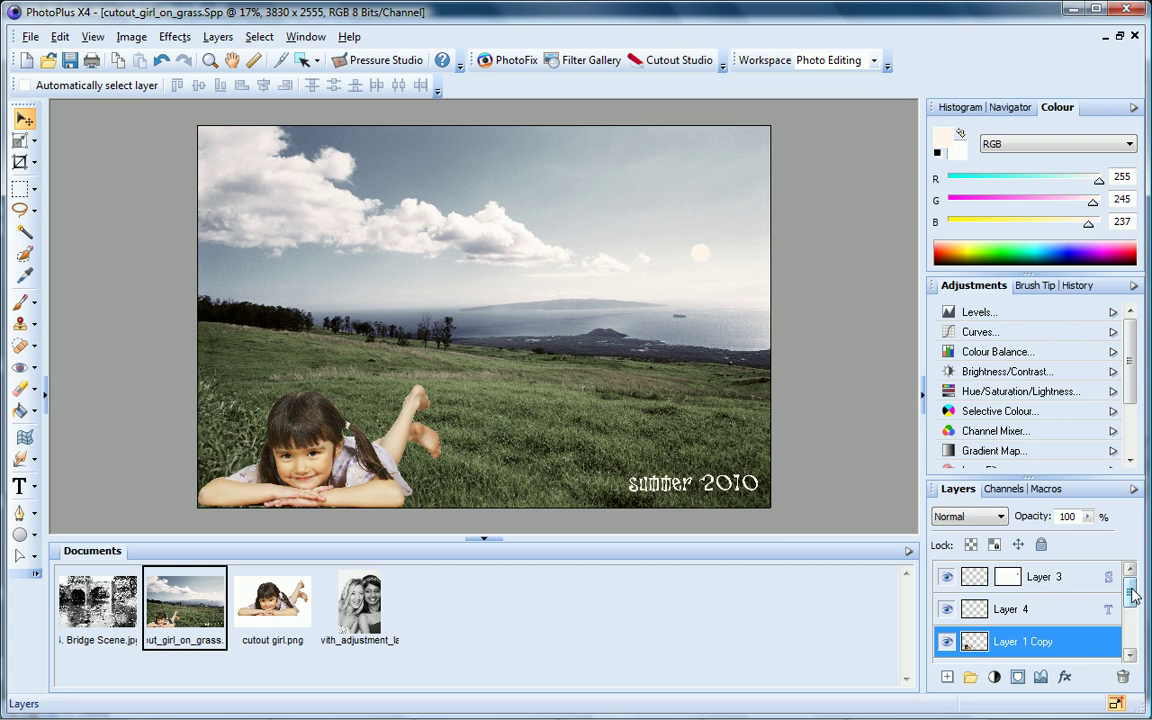
- Select Layers 3 and 4 together and dismiss their options menu without changes
left_click(1072, 612)
left_click(1072, 577, "ctrl")
right_click(1074, 575)
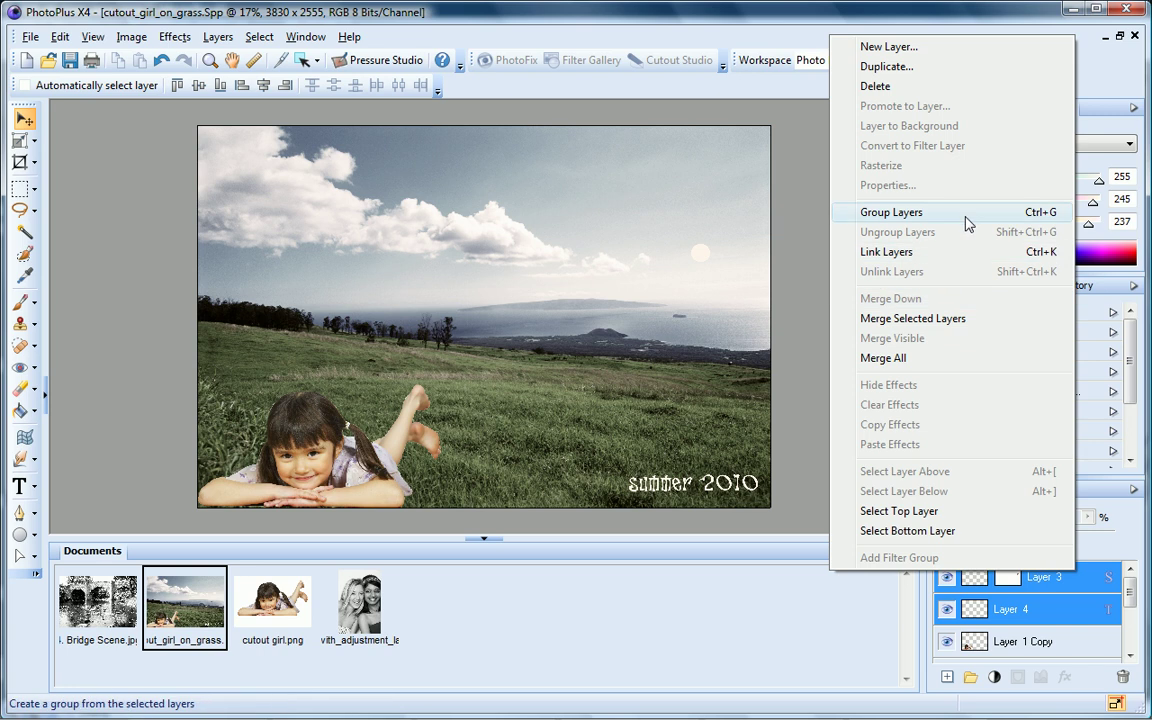
key("Escape")
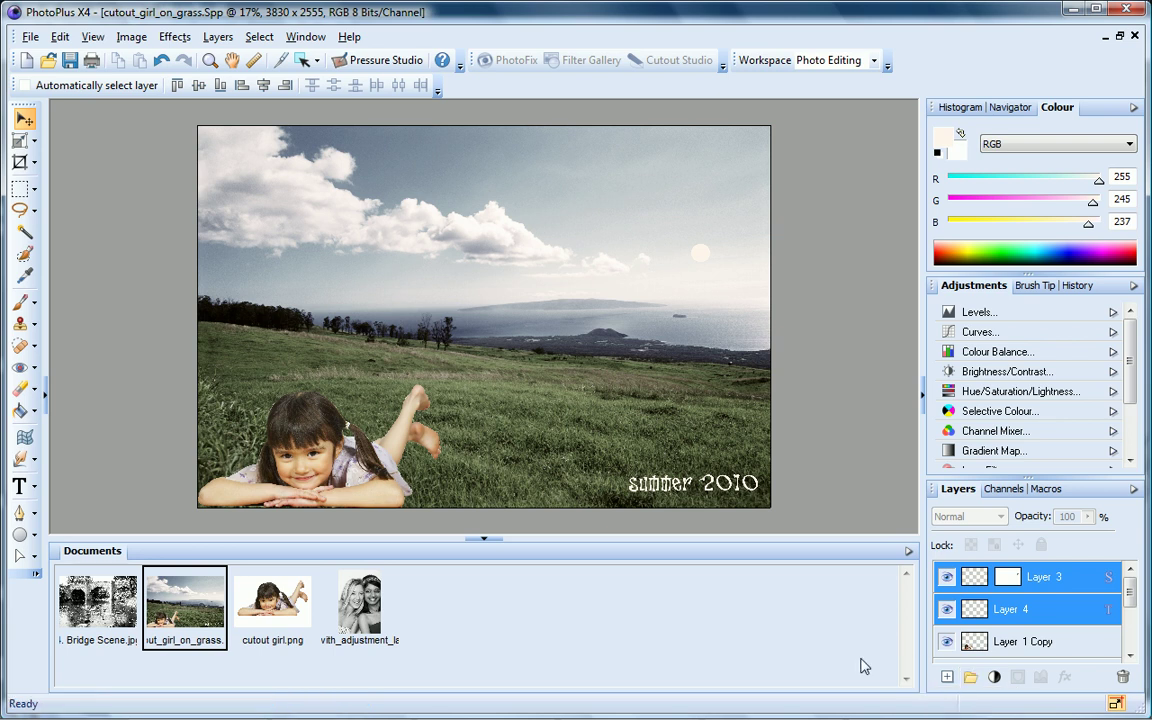
- Select Layer 1 Copy and attach a white layer mask to it, without adding an adjustment layer
left_click(1048, 648)
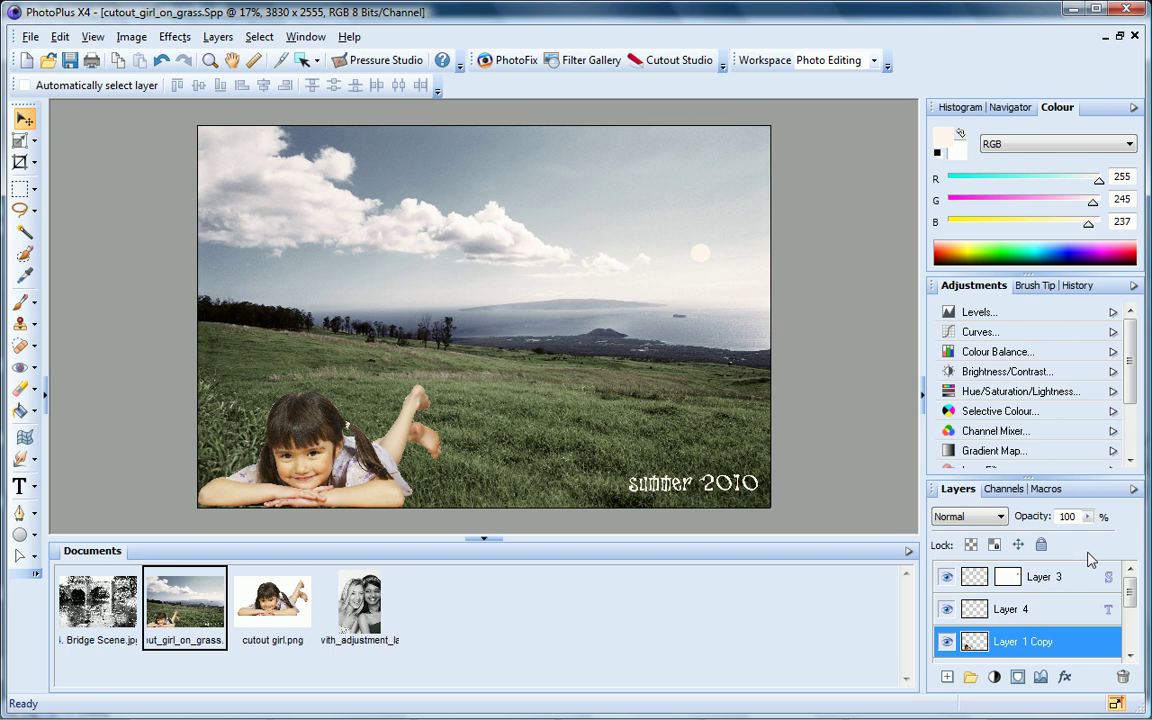
left_click(994, 678)
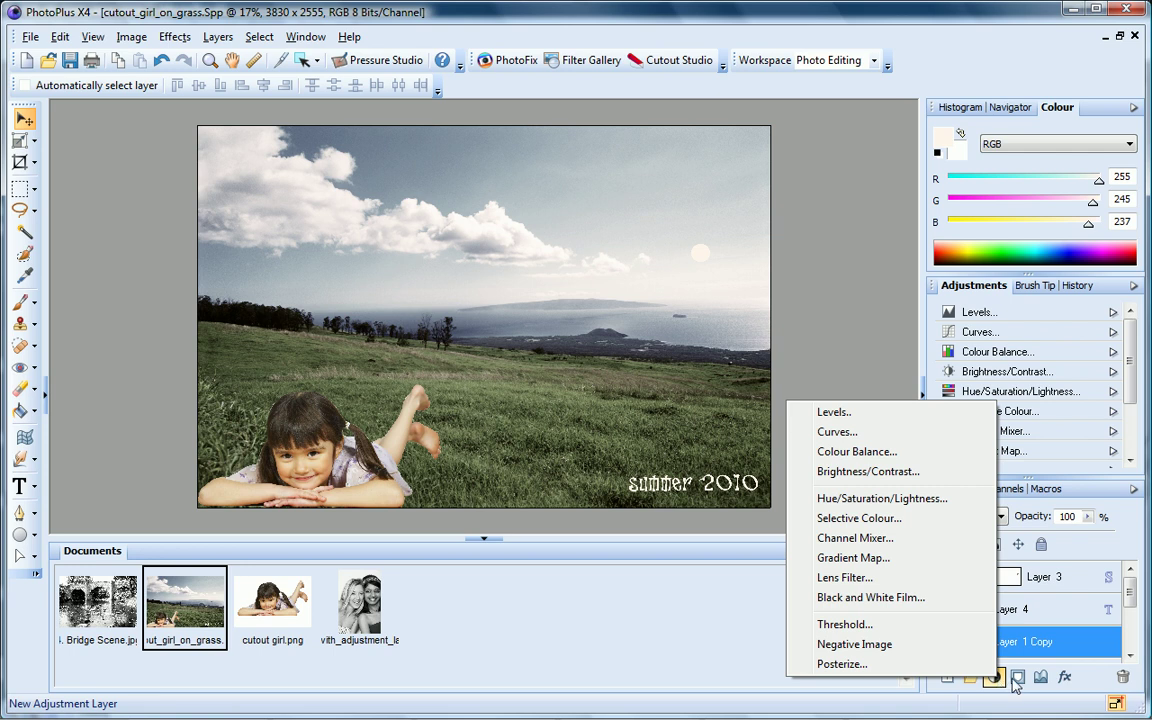
left_click(1015, 683)
left_click(1018, 680)
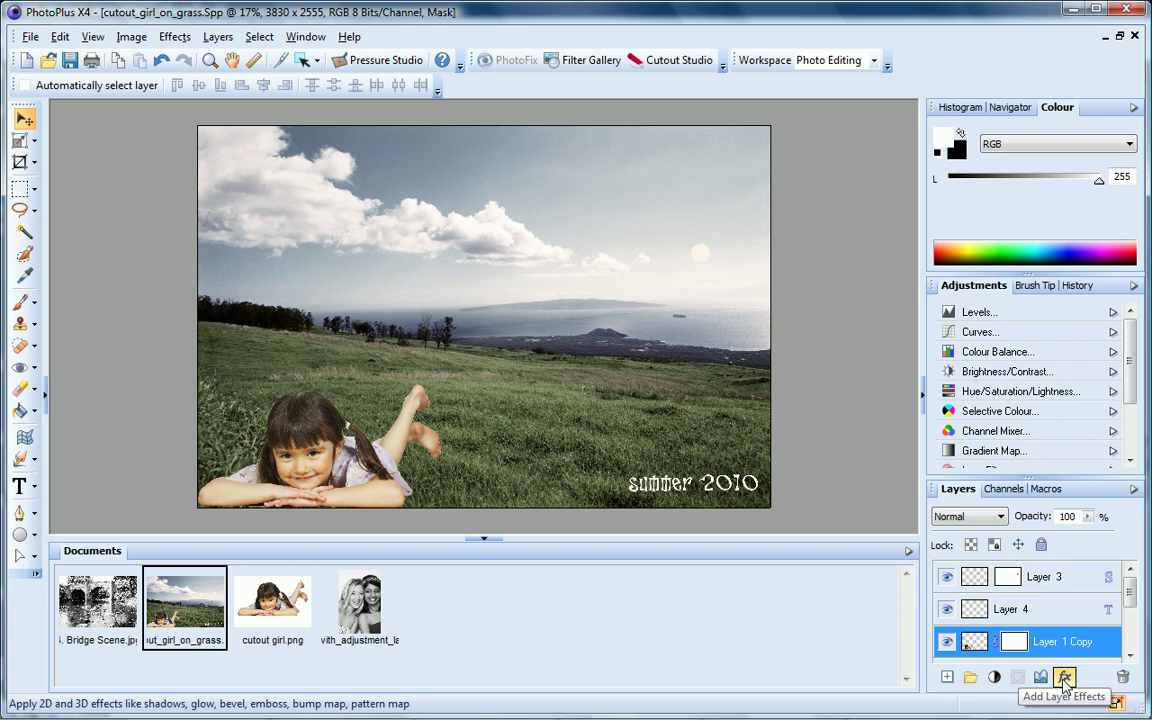
- Apply a white Outer Glow (blur 36, intensity 4) to Layer 3's moon, then reselect Layer 1 Copy
left_click(975, 578)
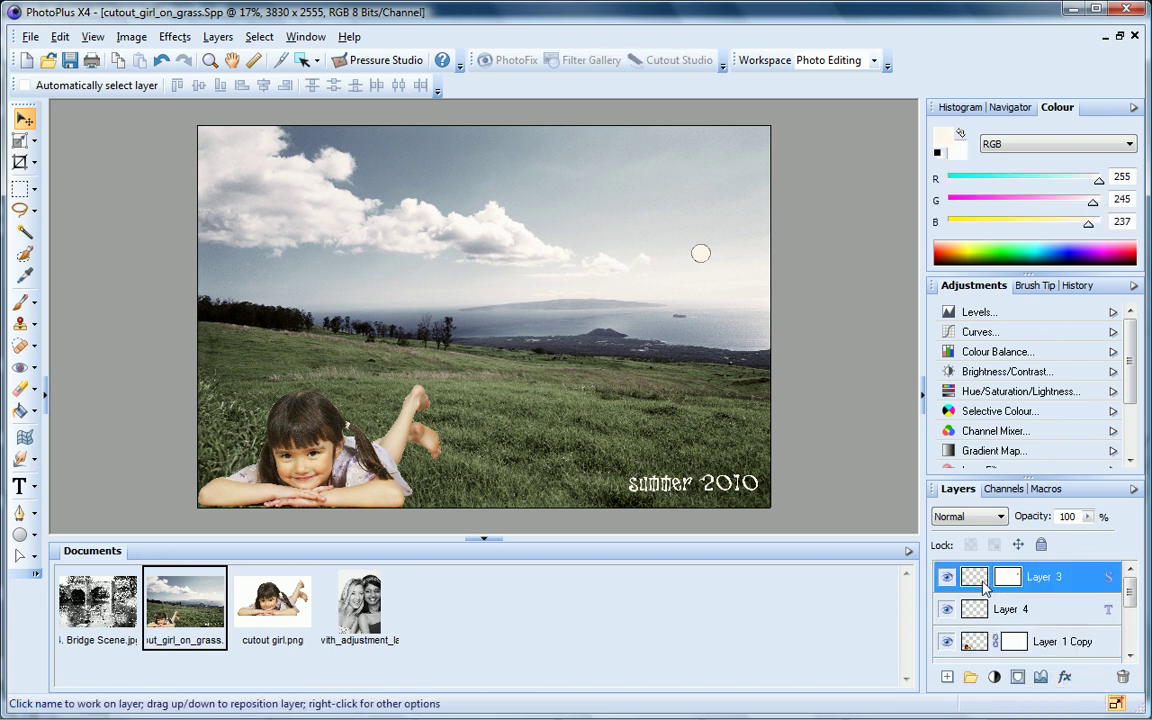
left_click(1064, 677)
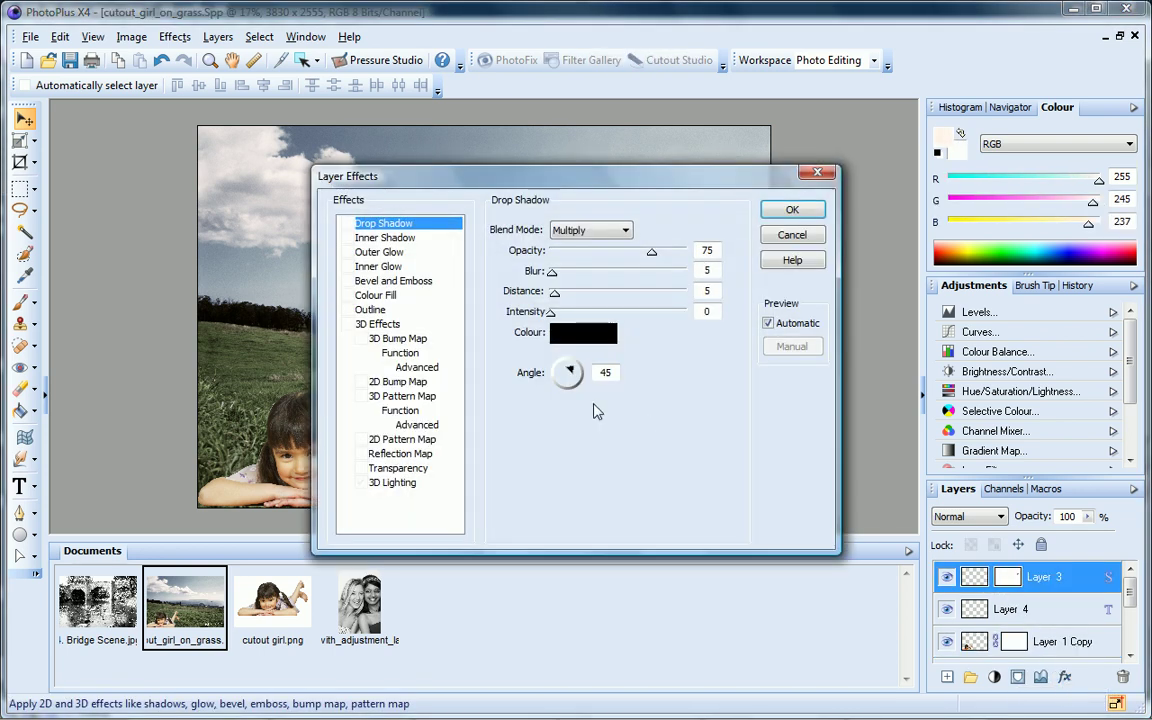
left_click(346, 252)
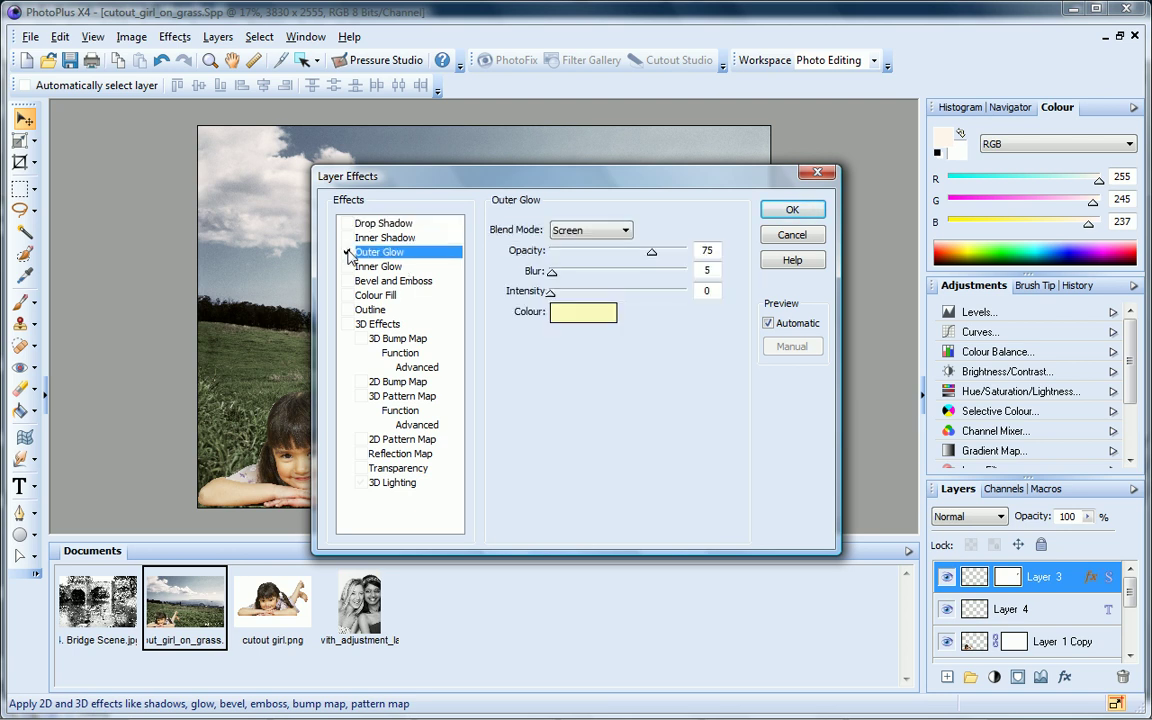
left_click(573, 316)
left_click(483, 443)
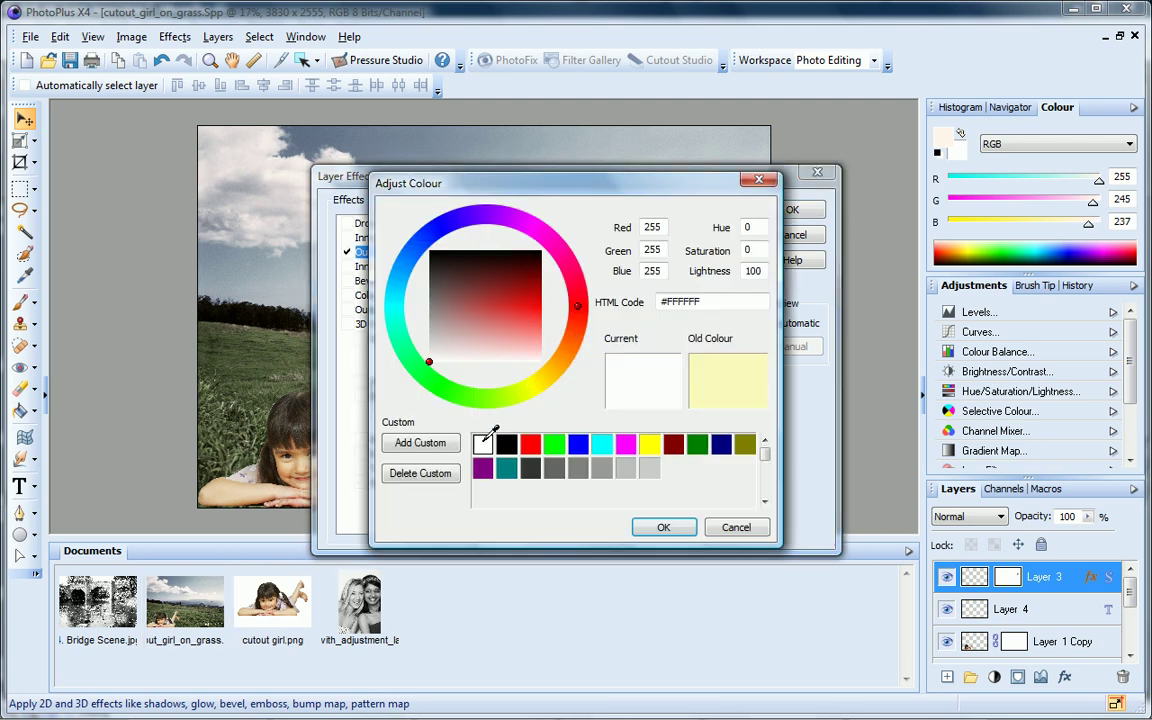
left_click(667, 529)
left_click(560, 277)
left_click_drag(550, 291, 556, 291)
left_click(793, 209)
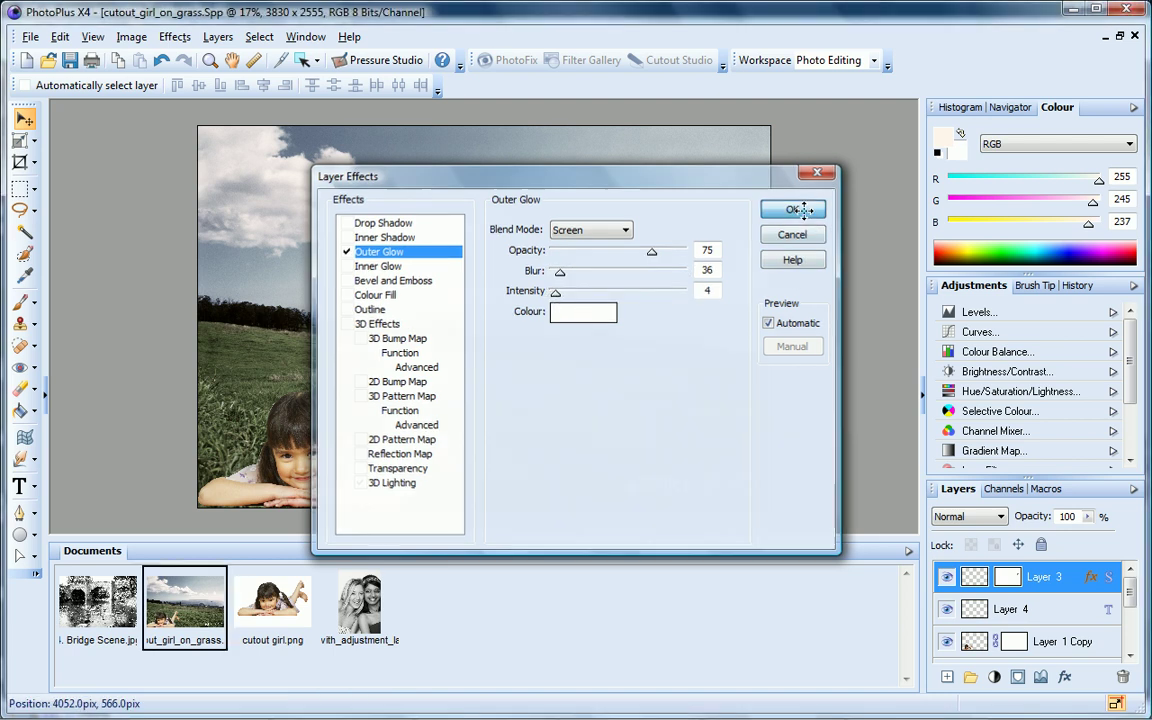
left_click(1105, 645)
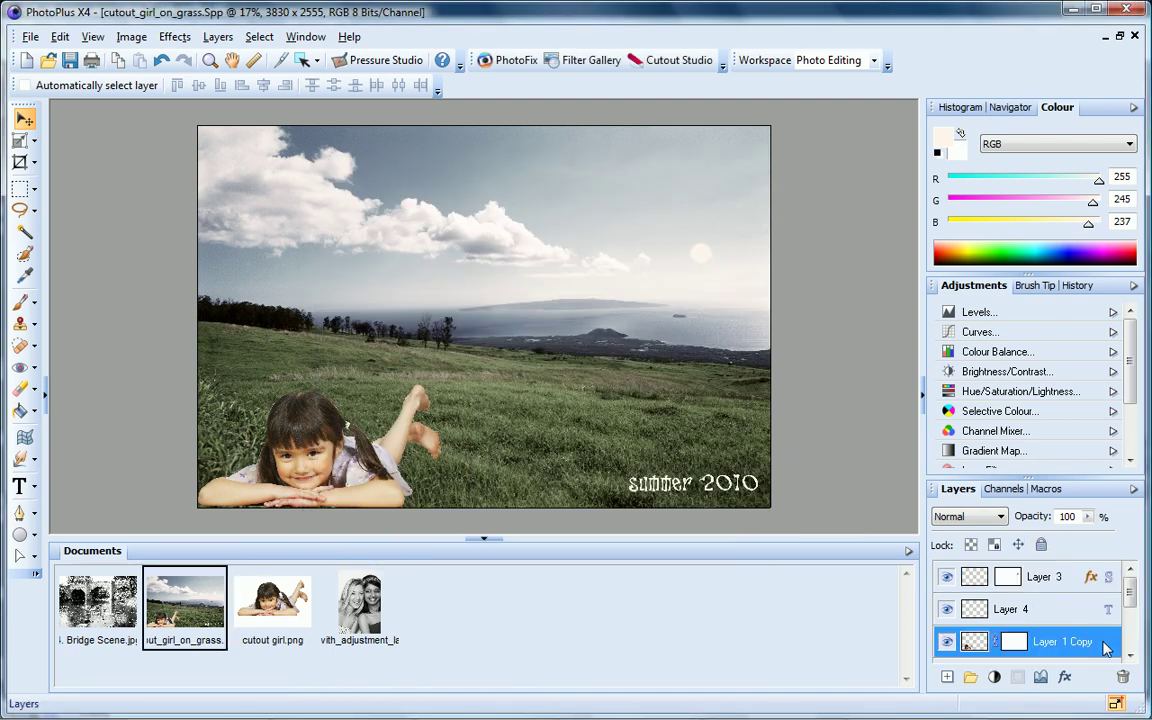